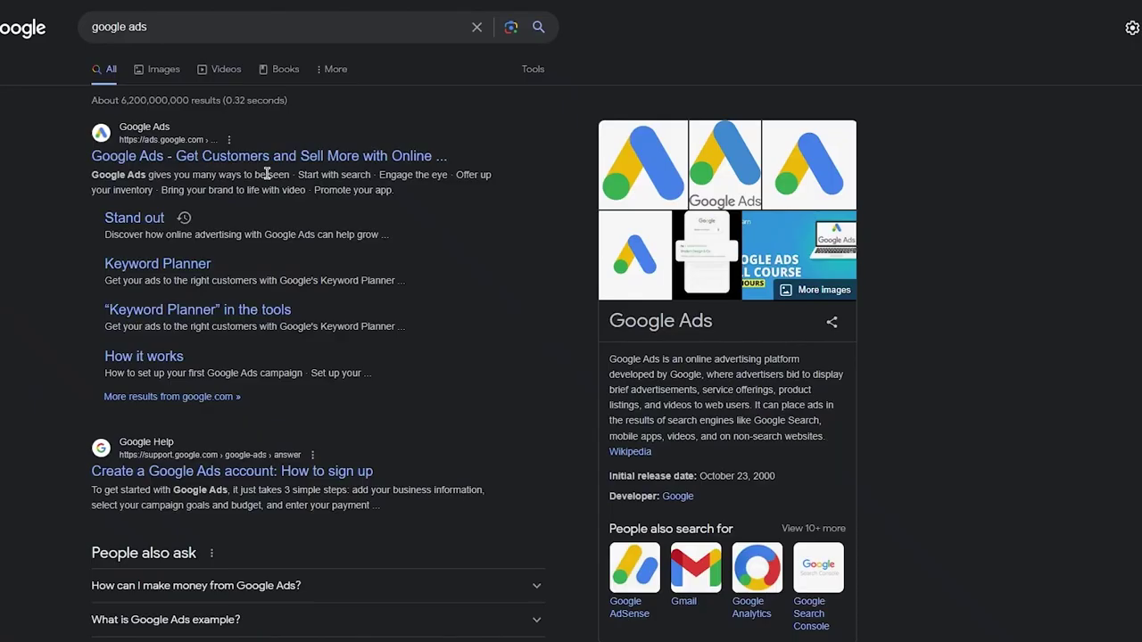
Scroll through the Google results for 'google ads' and back to the top.
scroll(316, 264, "down", 2)
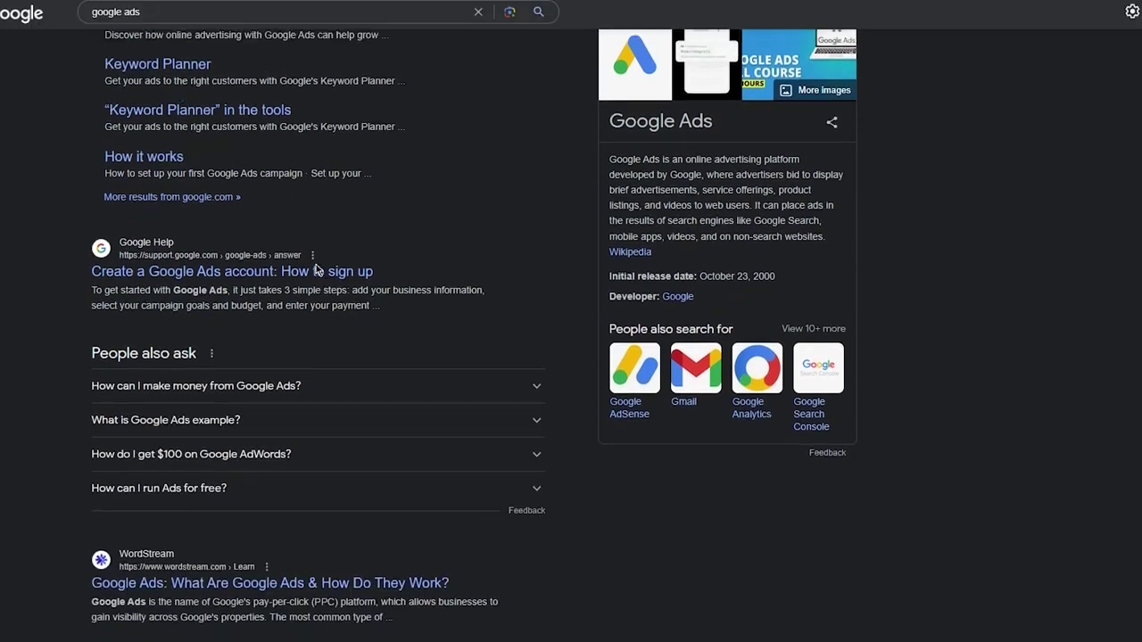
scroll(315, 267, "up", 2)
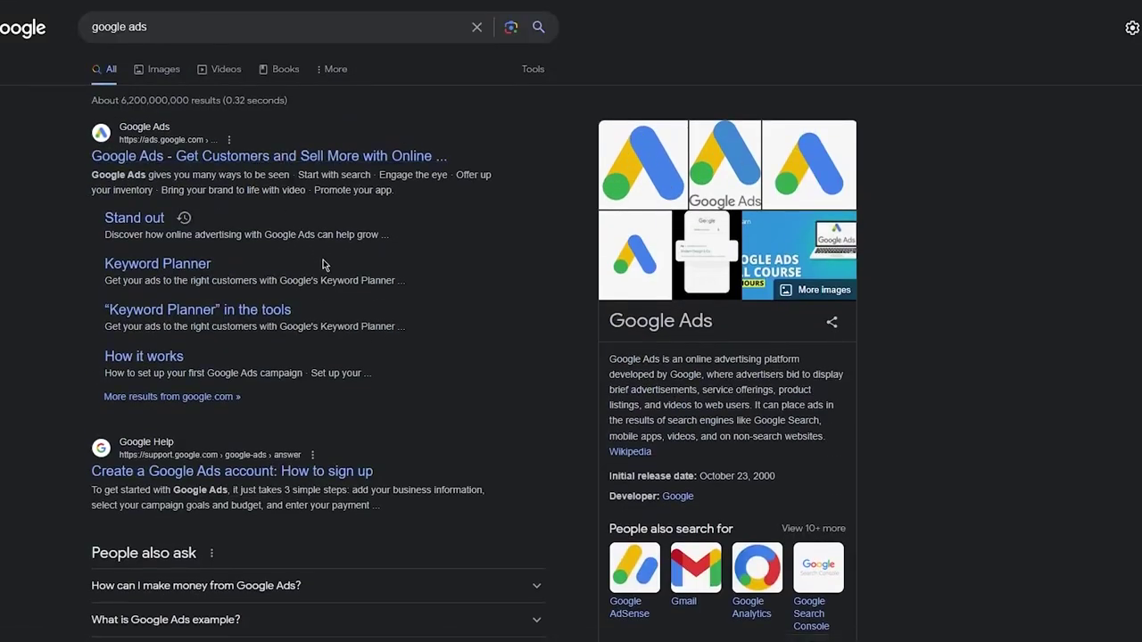
Open the official Google Ads site, check the signed-in account, and start signing up.
left_click(183, 155)
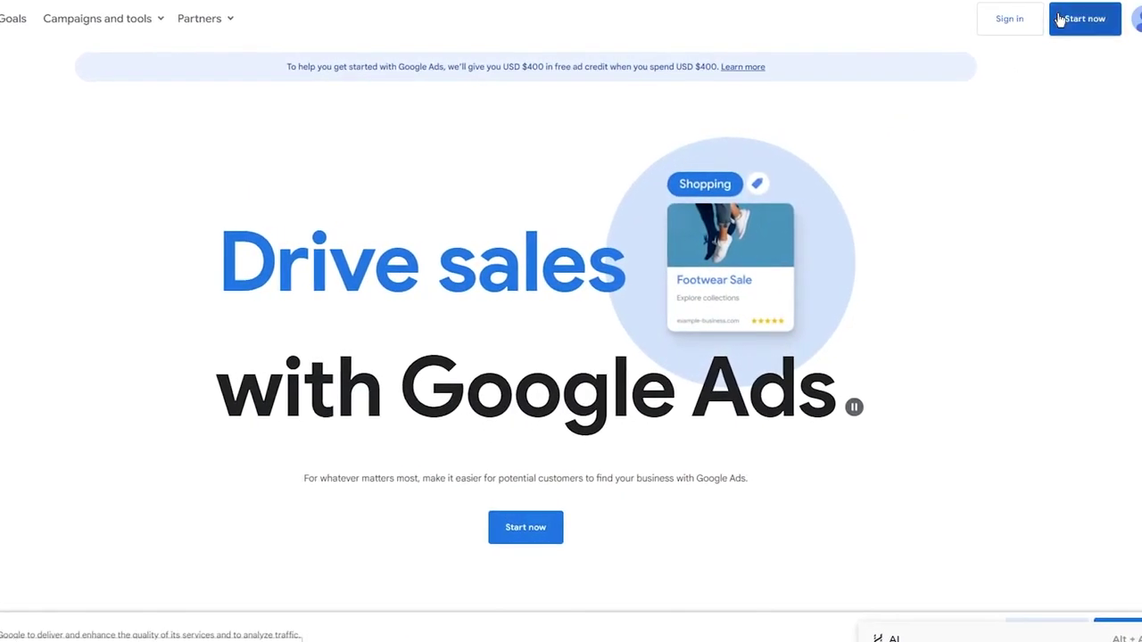
left_click(1136, 18)
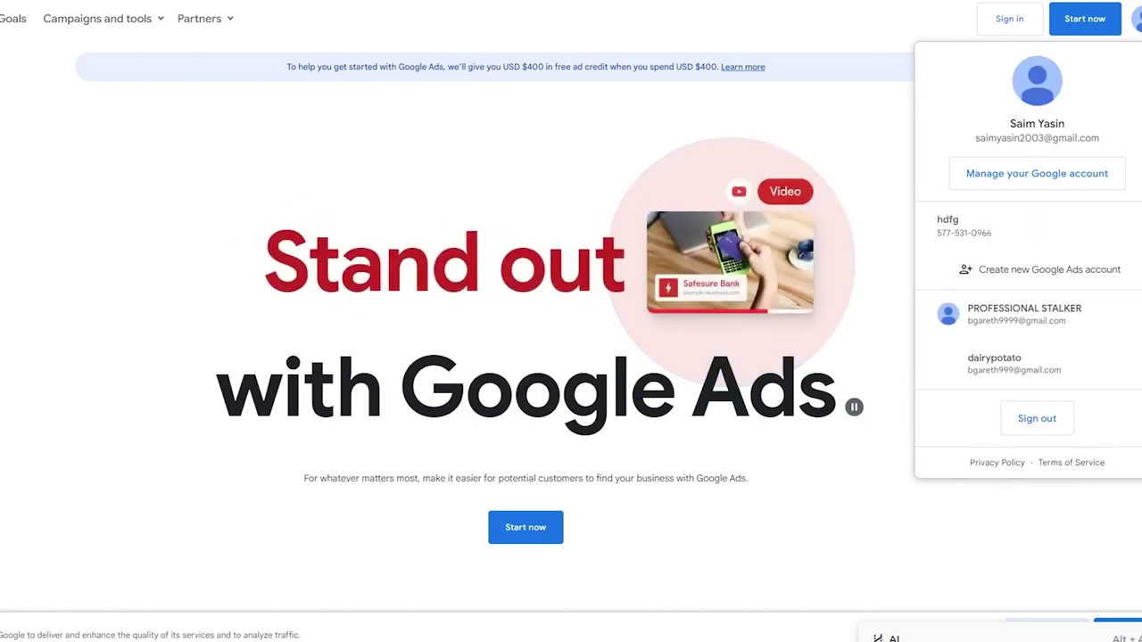
left_click(1061, 25)
left_click(1062, 25)
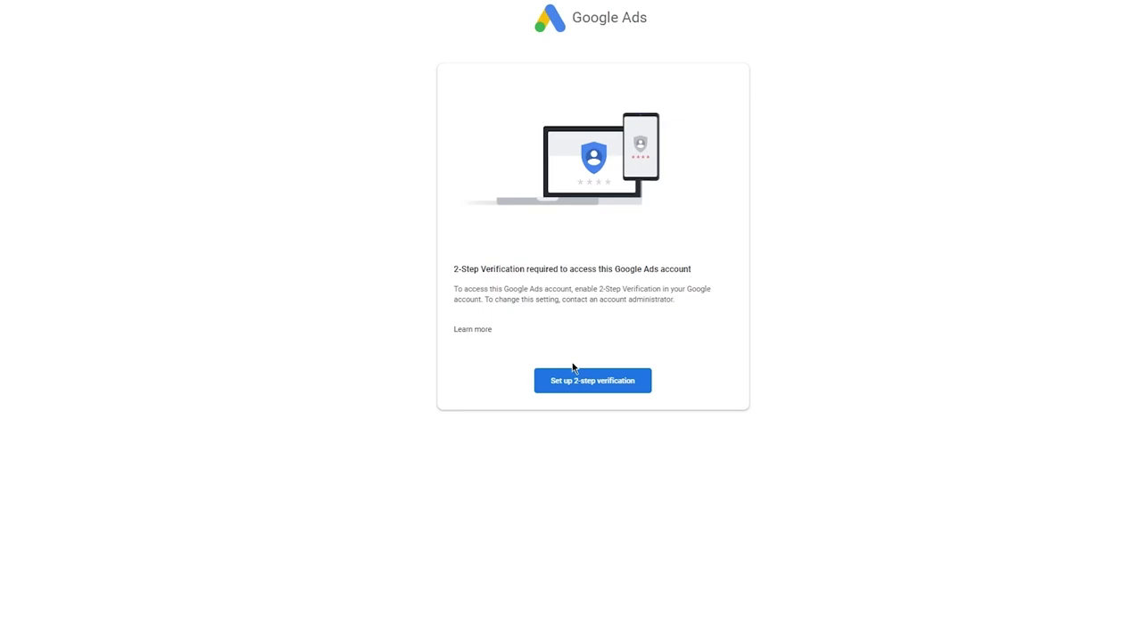
Begin 2-Step Verification setup, re-enter the account password, and continue past the phone prompt.
left_click(571, 378)
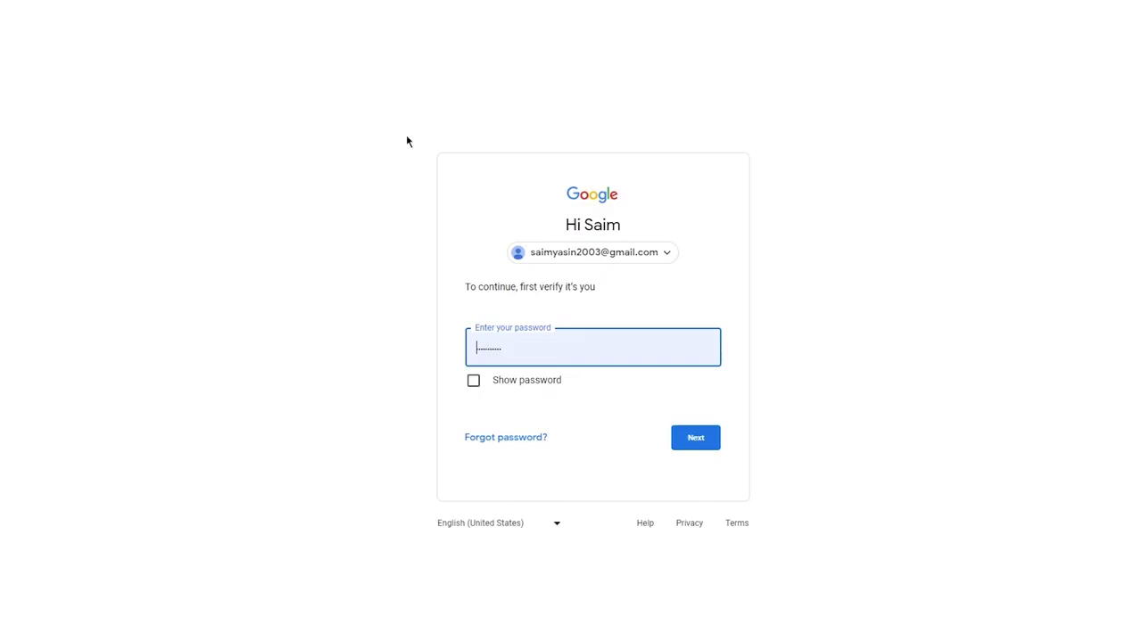
left_click(689, 438)
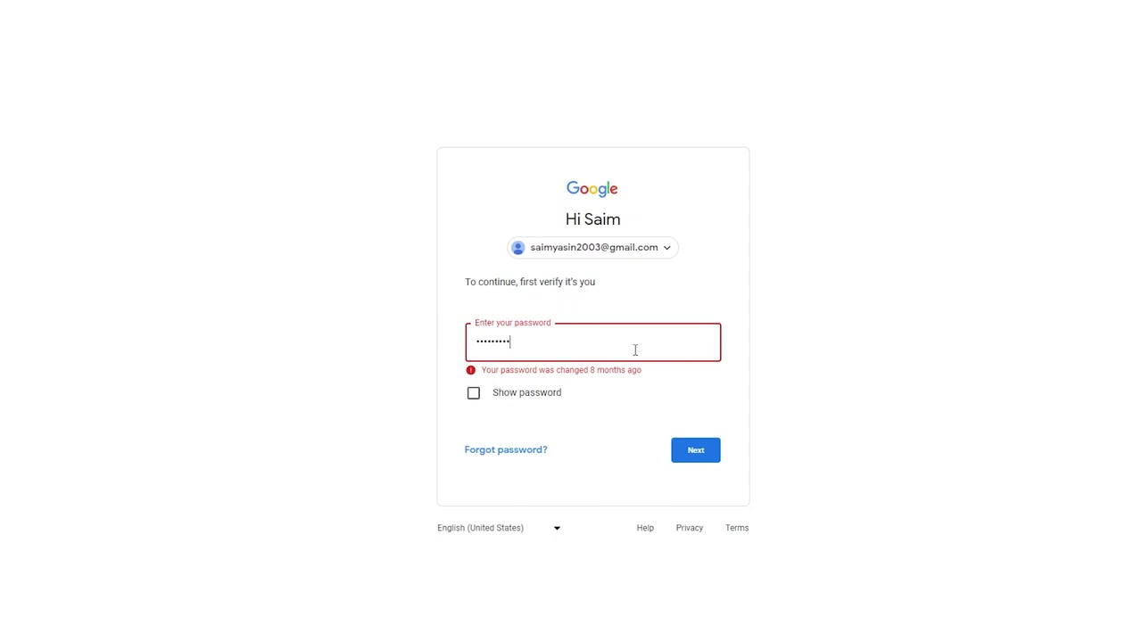
key("Return")
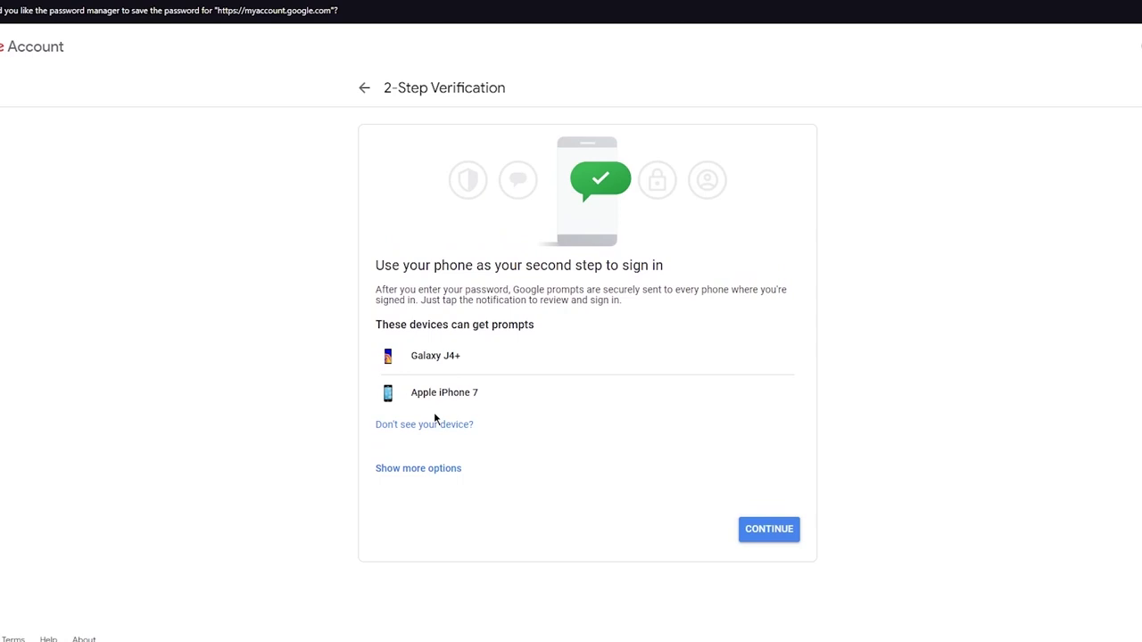
left_click(768, 530)
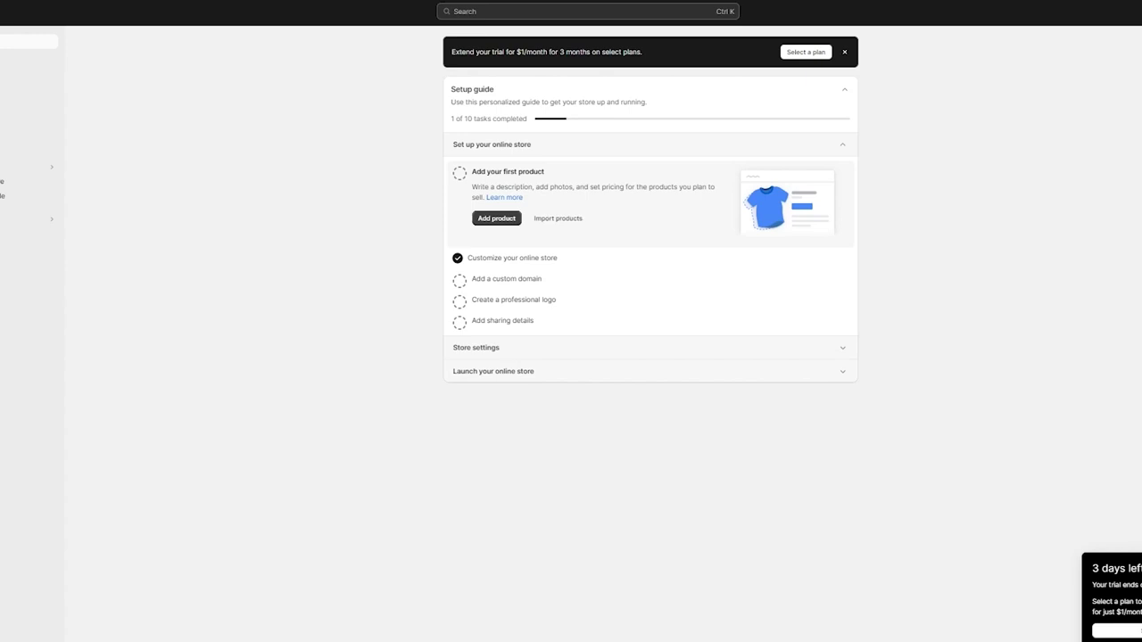
Search the Shopify admin for 'goog' to list Google apps in the App Store.
left_click(542, 11)
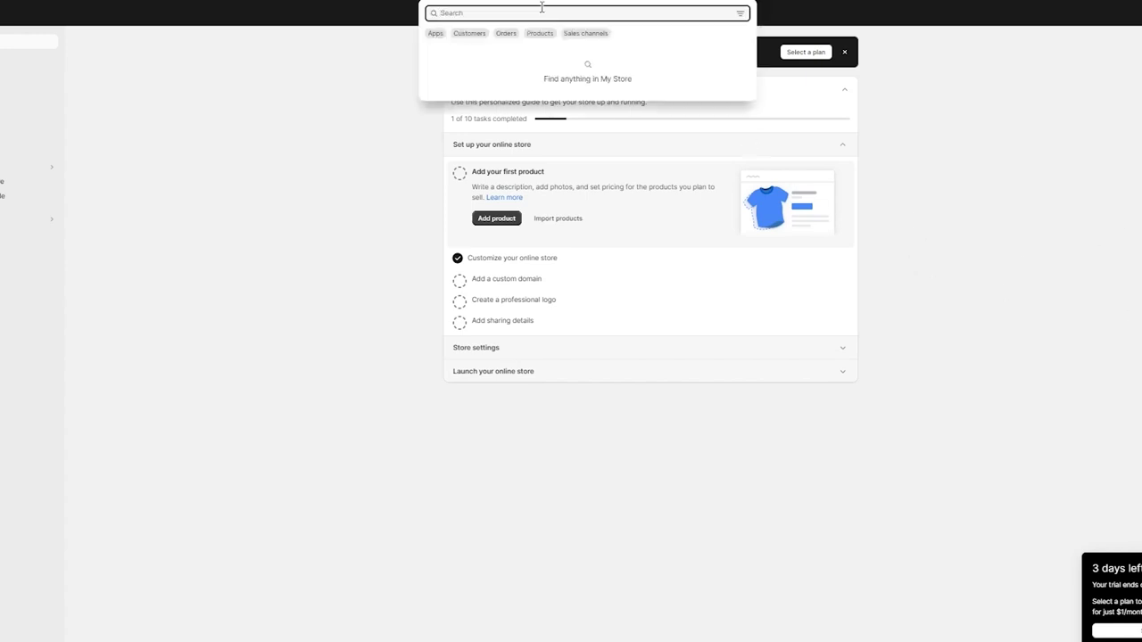
type("g")
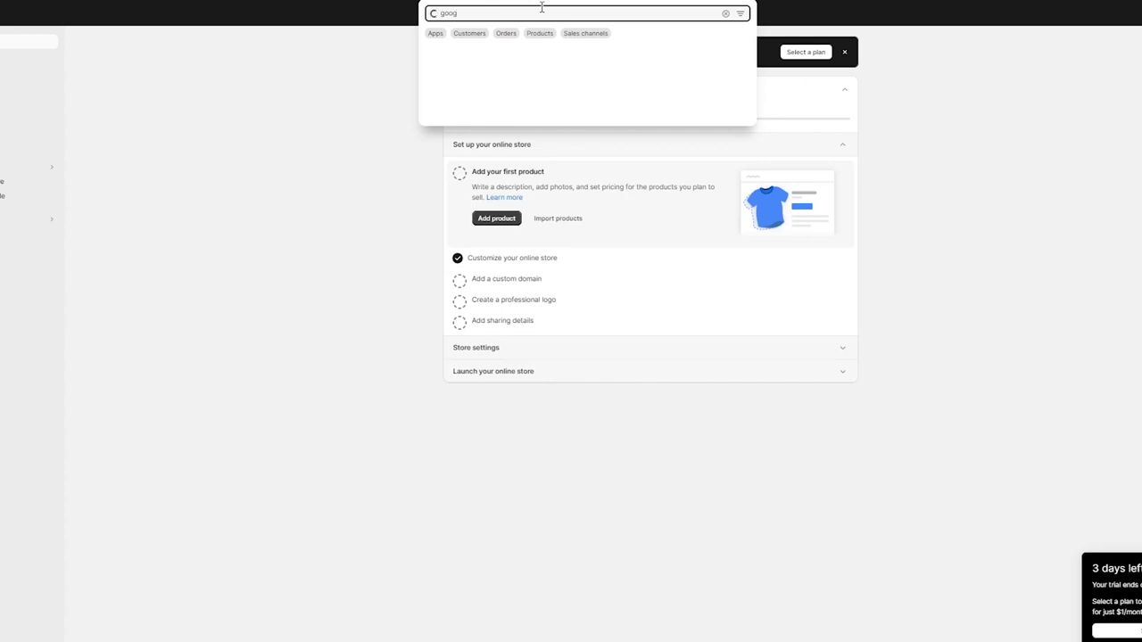
type("oog")
key("Return")
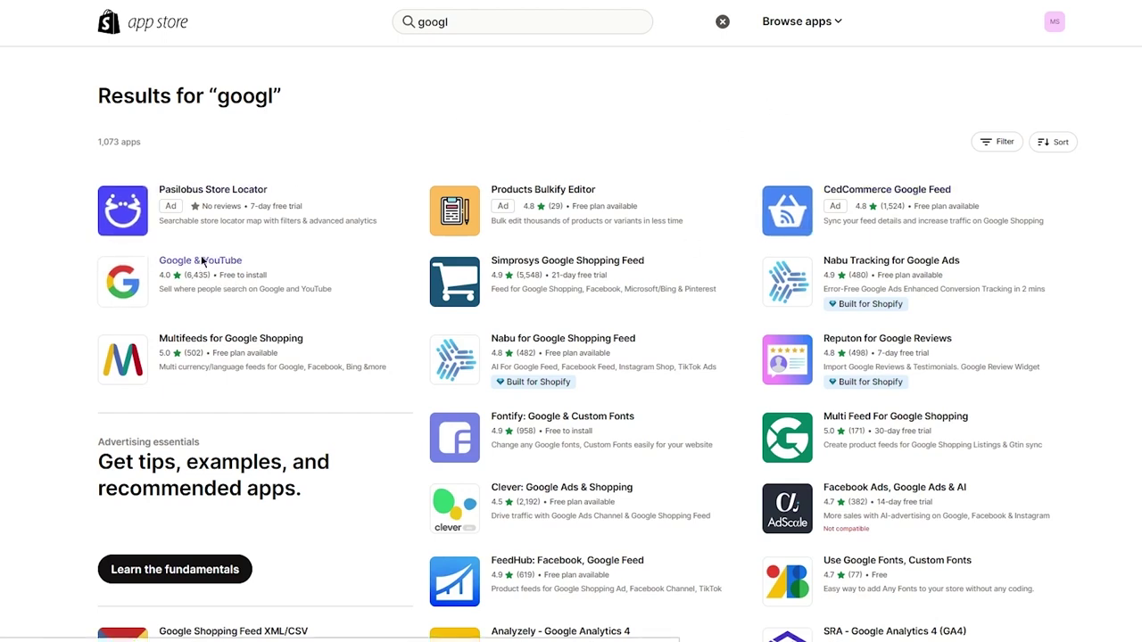
Open the Google & YouTube app listing and install it on the store.
left_click(123, 282)
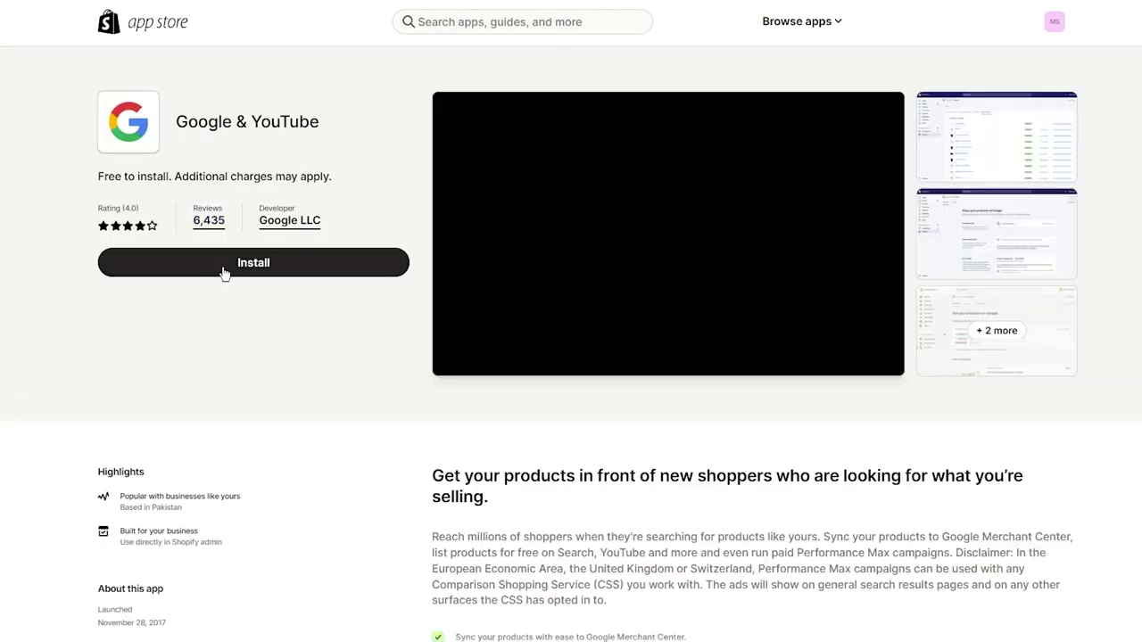
left_click(224, 273)
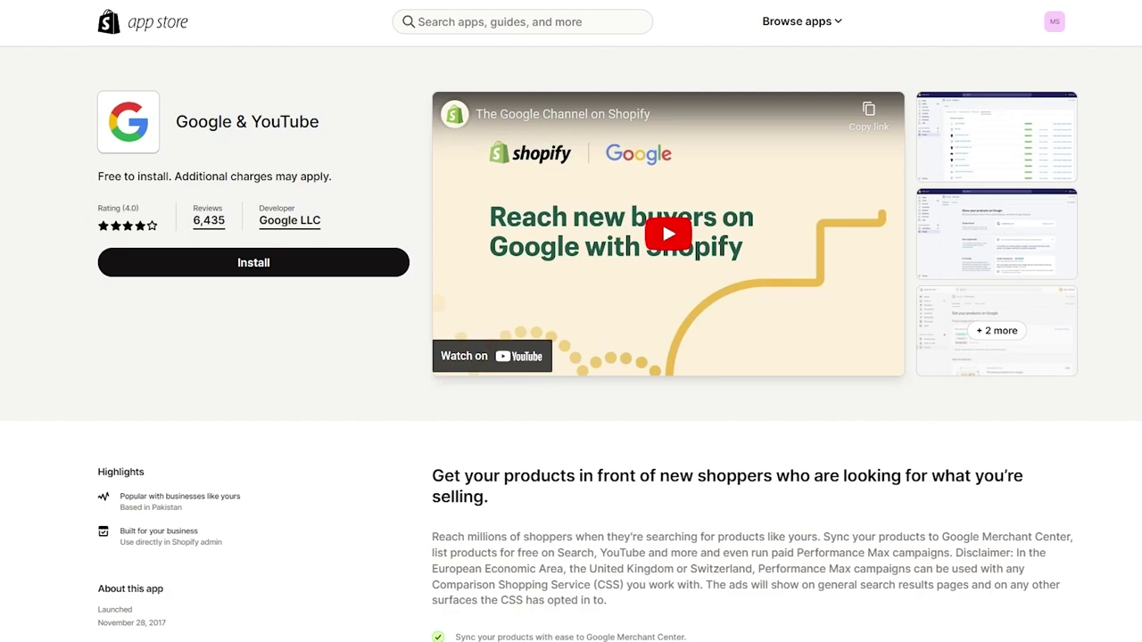
left_click(241, 266)
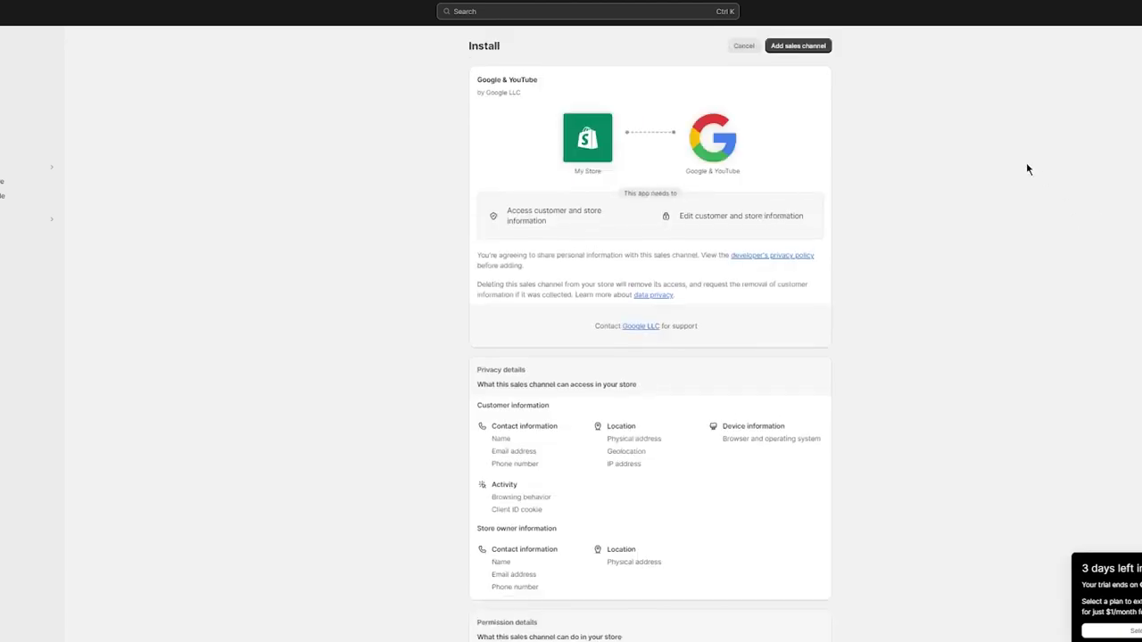
Confirm Add sales channel on the Google & YouTube install page.
left_click(788, 51)
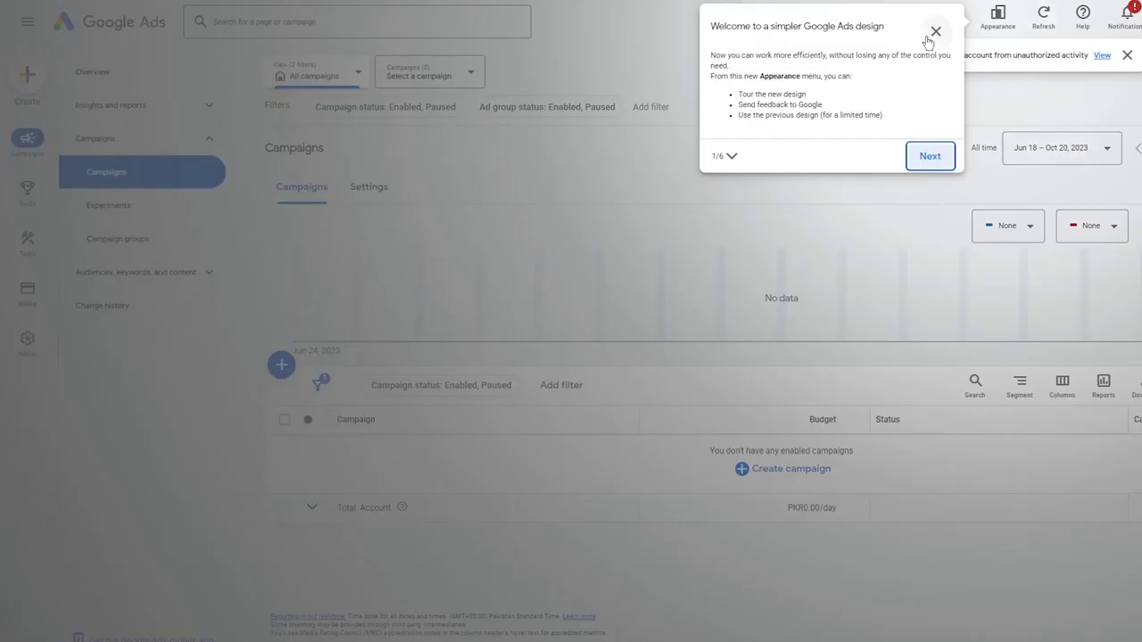
Close the welcome tour and the Protect your account warning, and go to Overview.
left_click(935, 32)
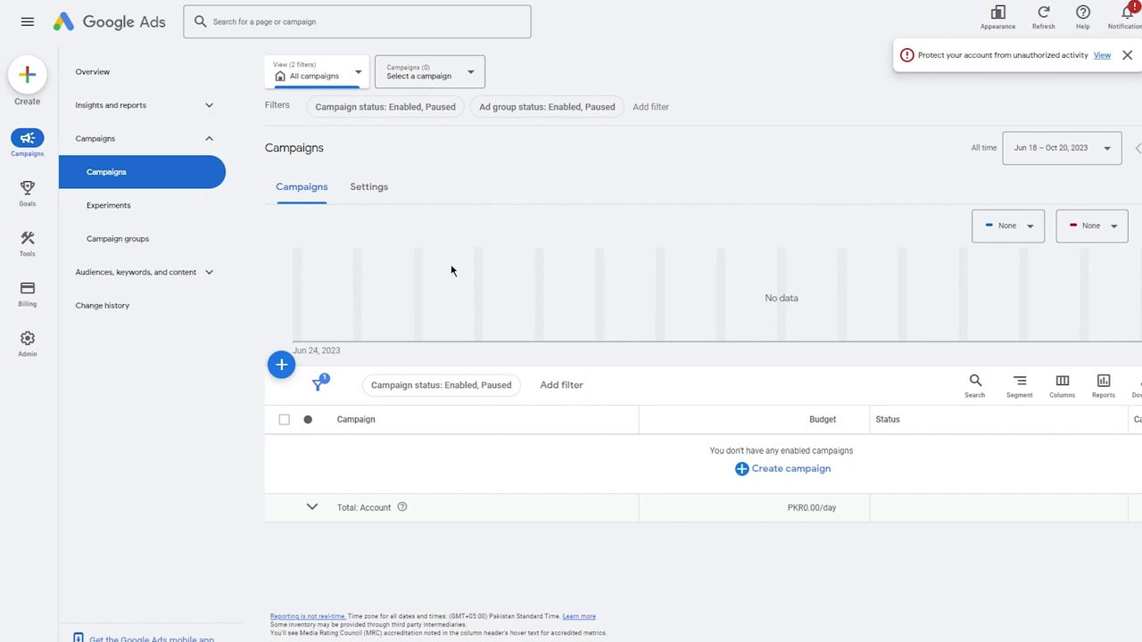
left_click(129, 64)
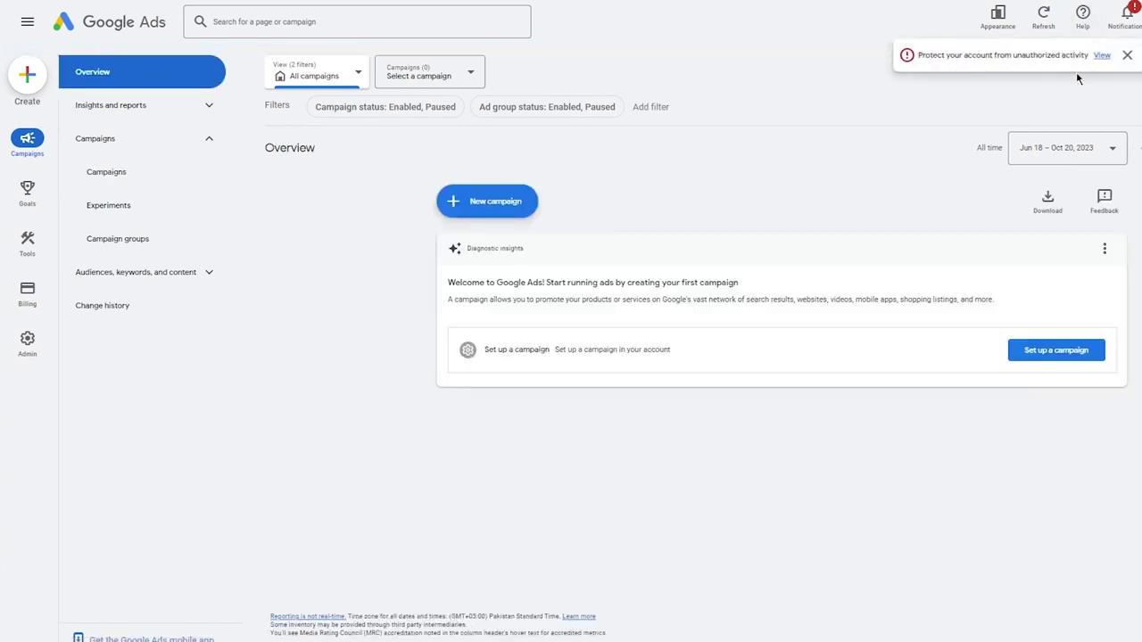
left_click(1126, 54)
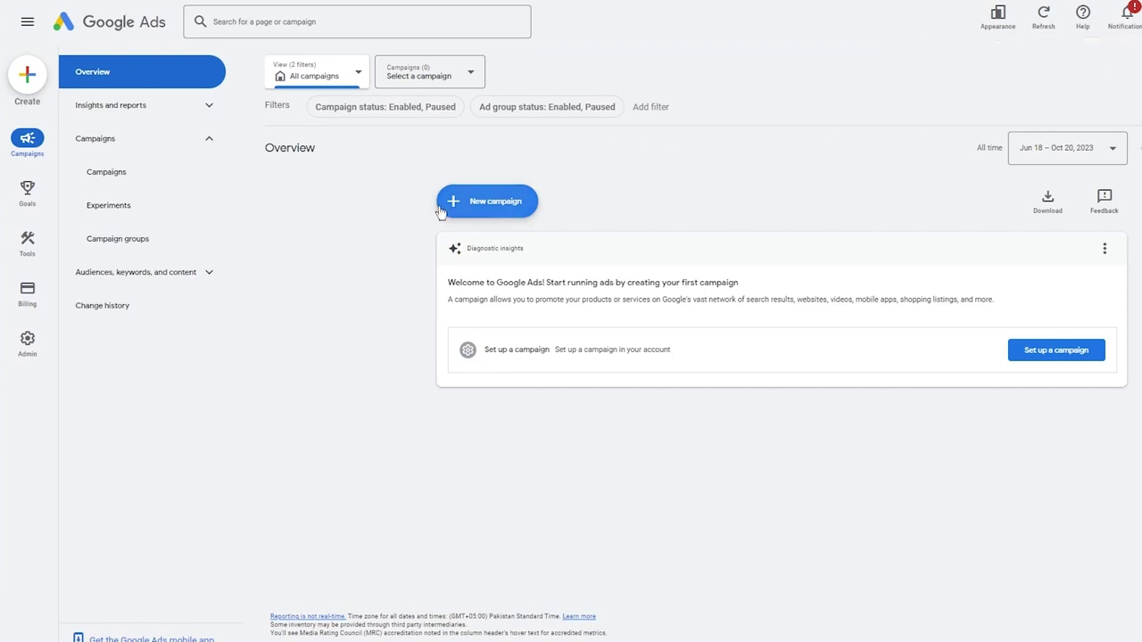
Create a new Google Ads campaign with the Leads objective.
left_click(487, 200)
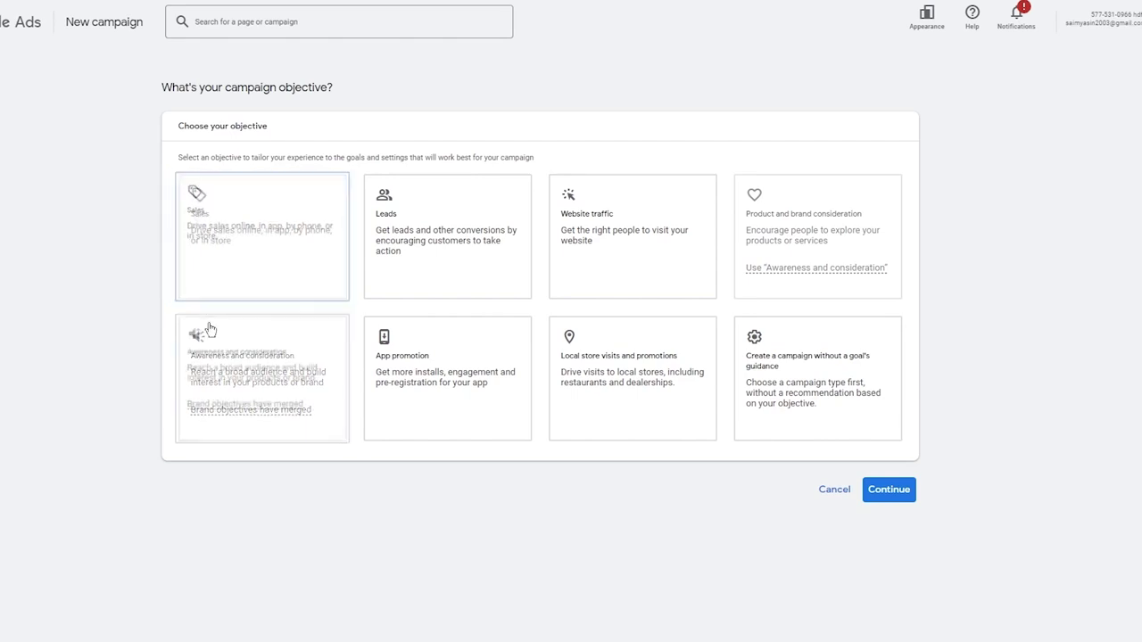
left_click(423, 280)
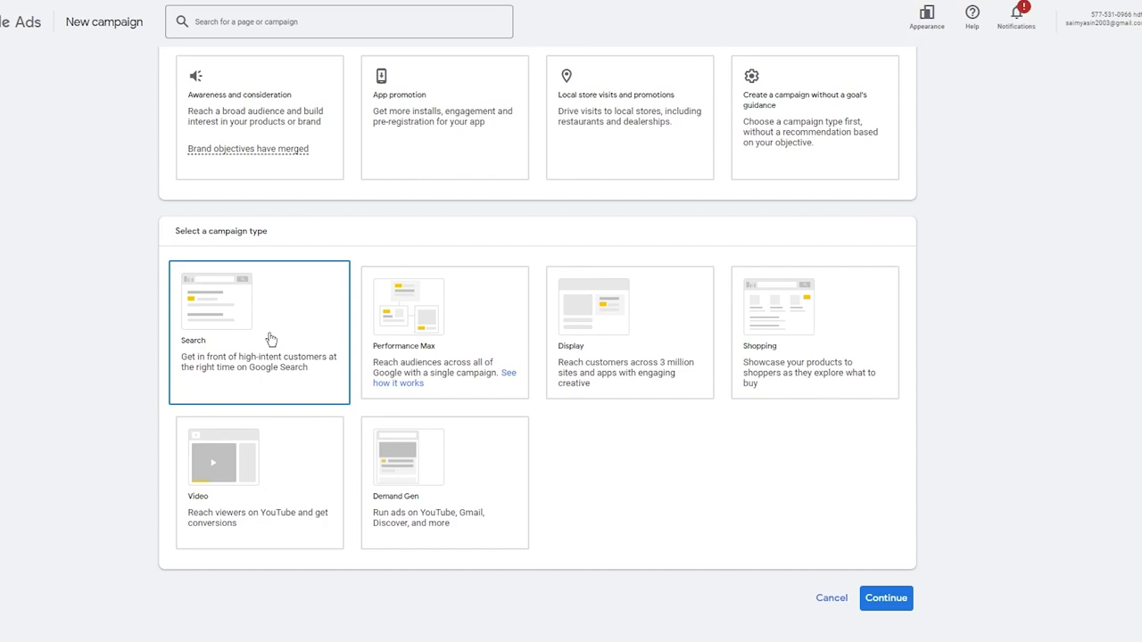
Choose Search as the campaign type.
left_click(270, 339)
scroll(36, 297, "down", 5)
scroll(42, 294, "up", 4)
scroll(43, 305, "up", 1)
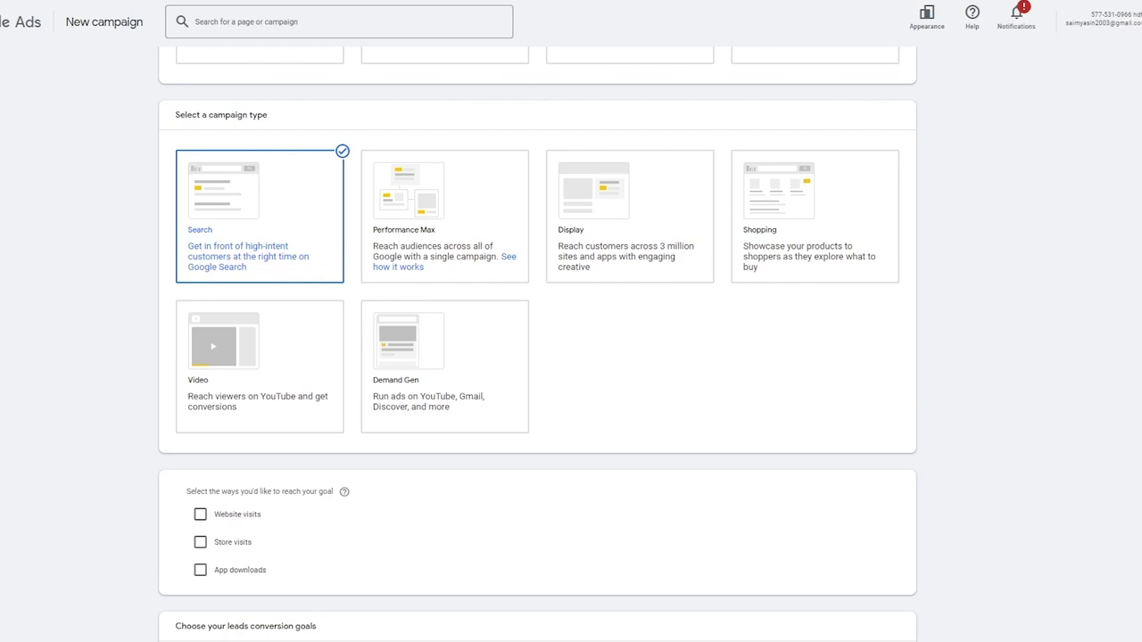
scroll(606, 408, "down", 3)
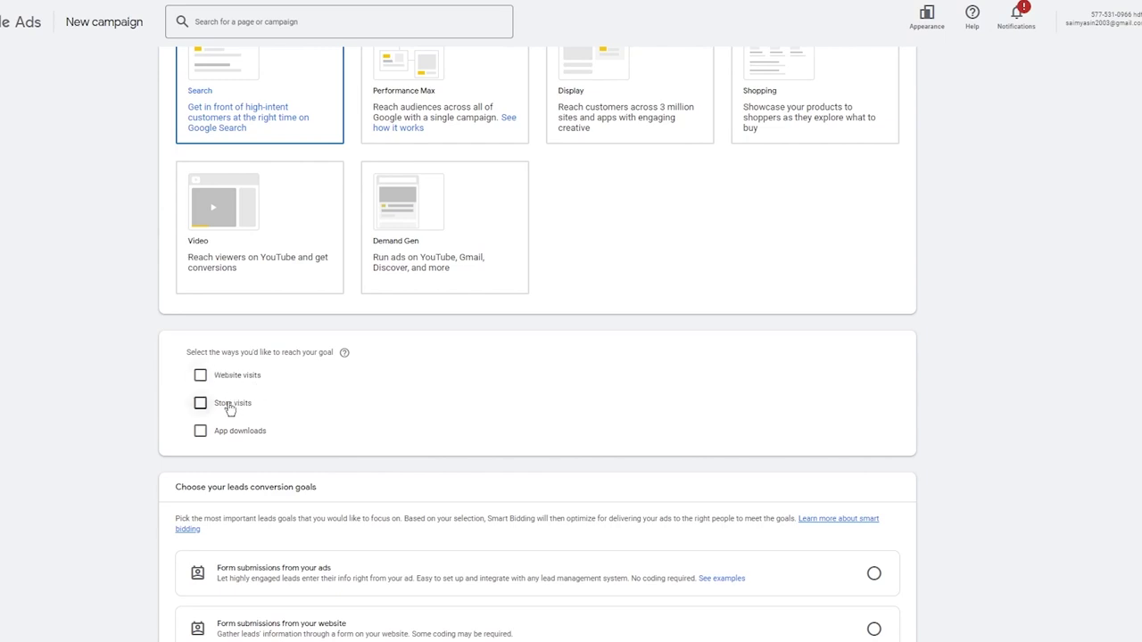
Tick Store visits, App downloads and Website visits as ways to reach the goal.
left_click(201, 404)
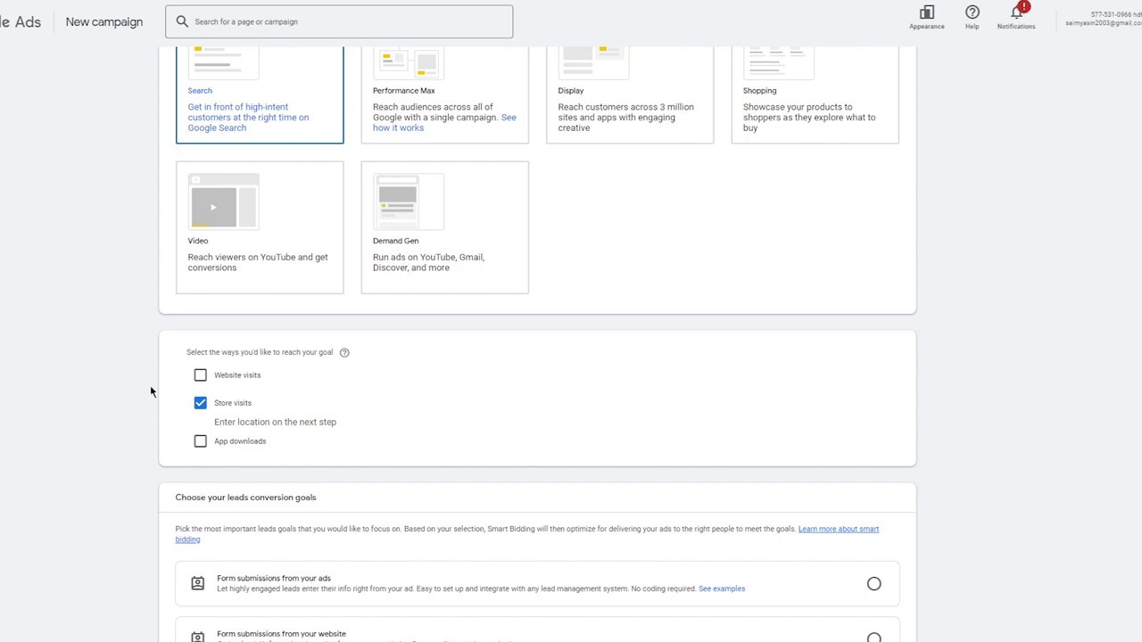
left_click(200, 442)
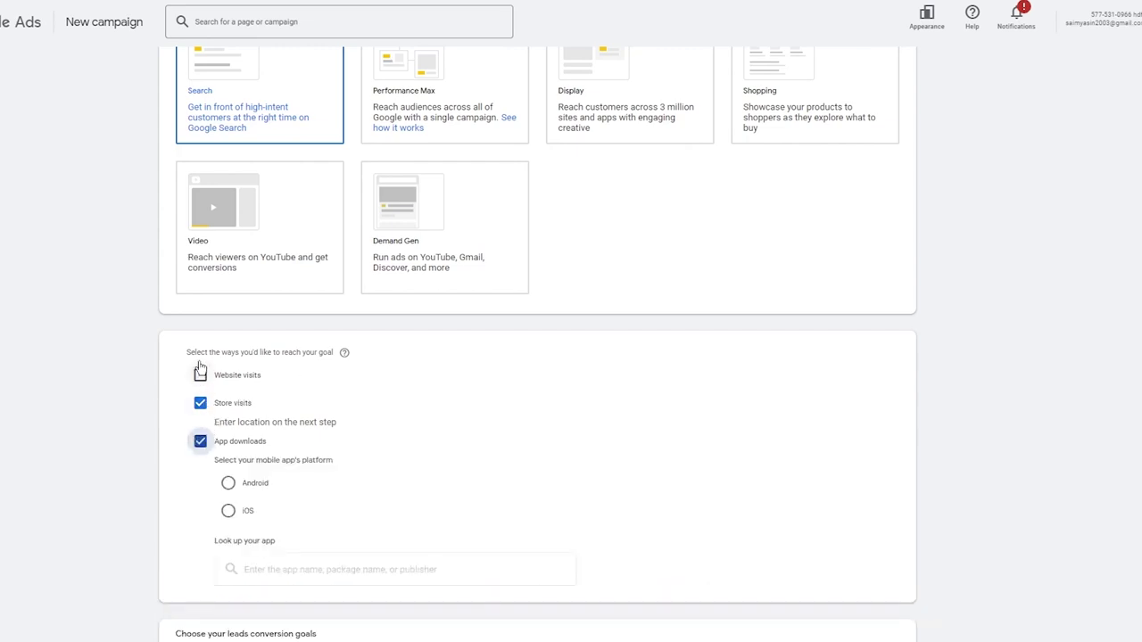
left_click(200, 374)
left_click(281, 409)
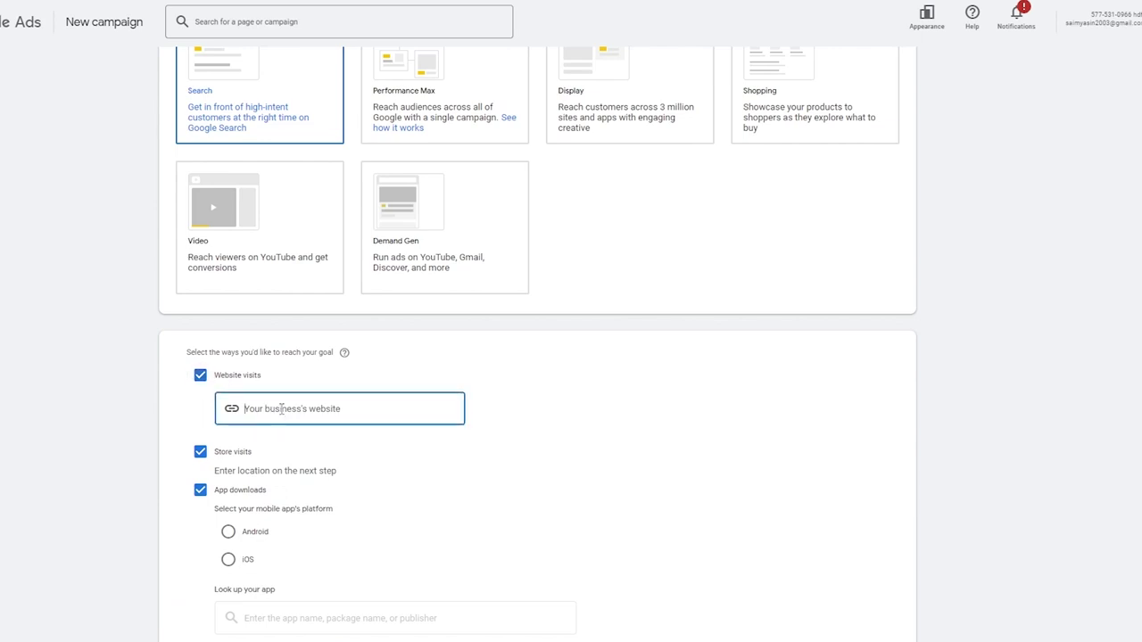
left_click(25, 421)
left_click(266, 409)
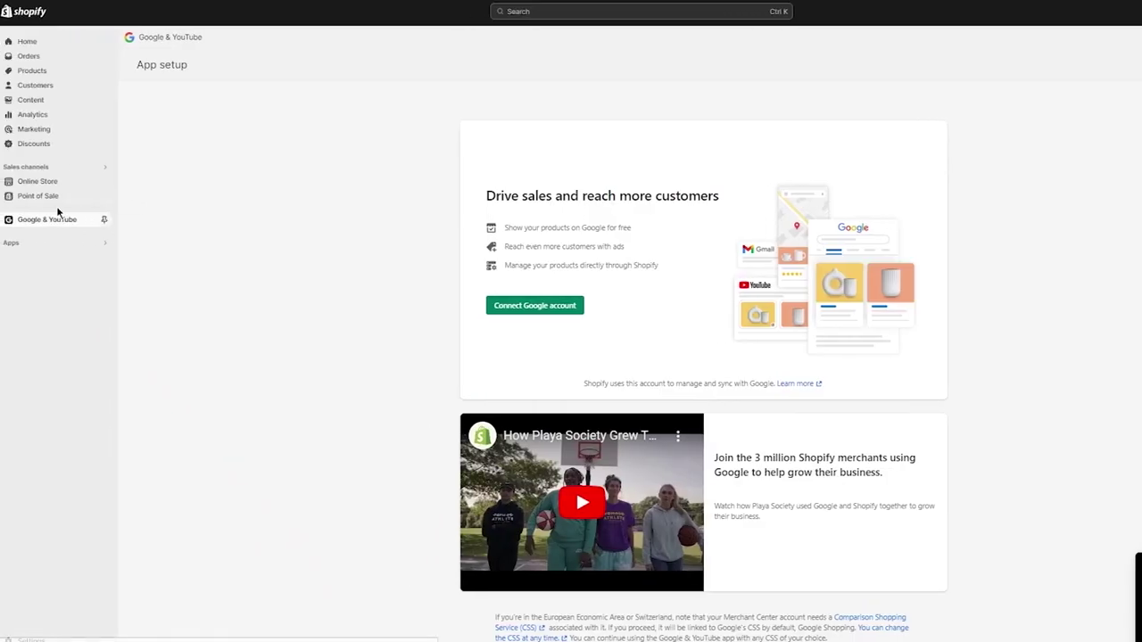
left_click(76, 182)
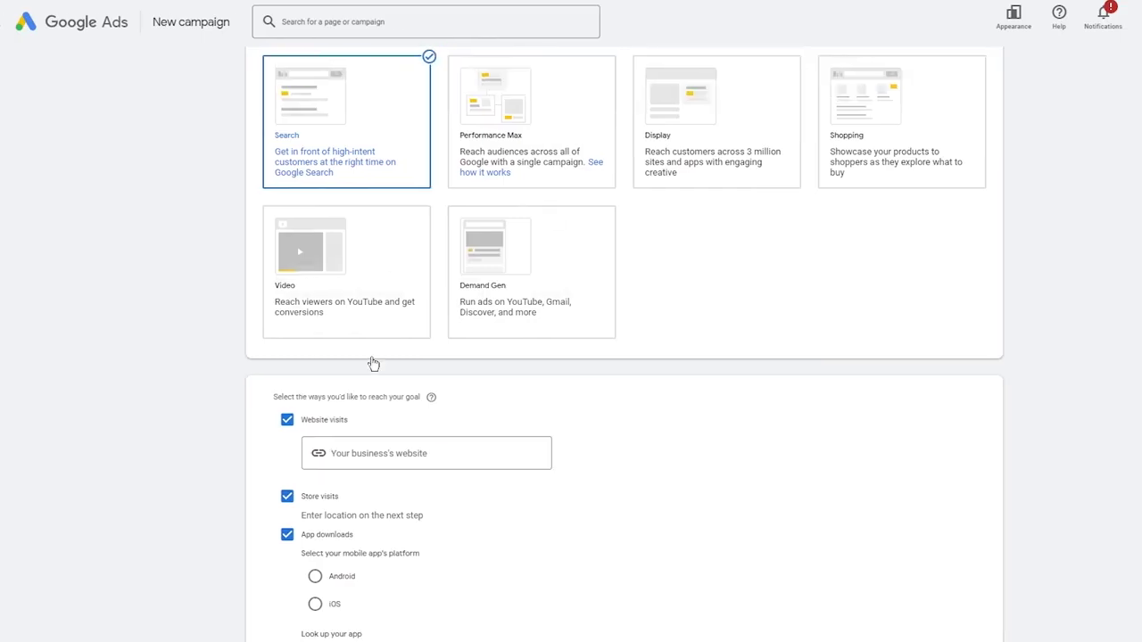
Untick Website visits and App downloads, leaving only Store visits.
scroll(491, 384, "down", 4)
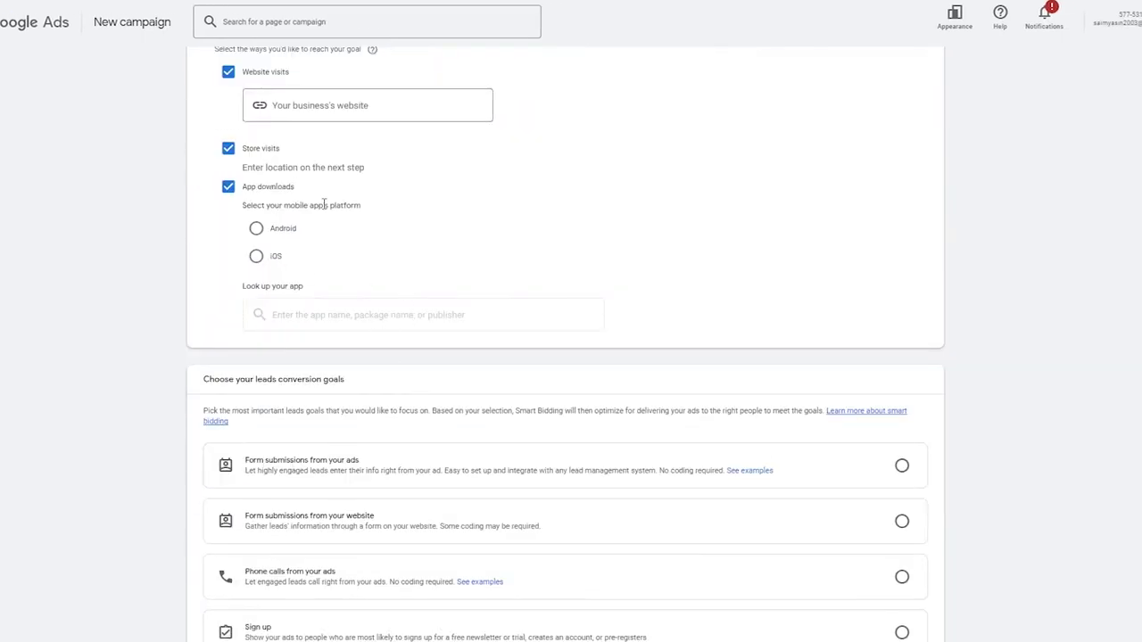
scroll(156, 287, "down", 2)
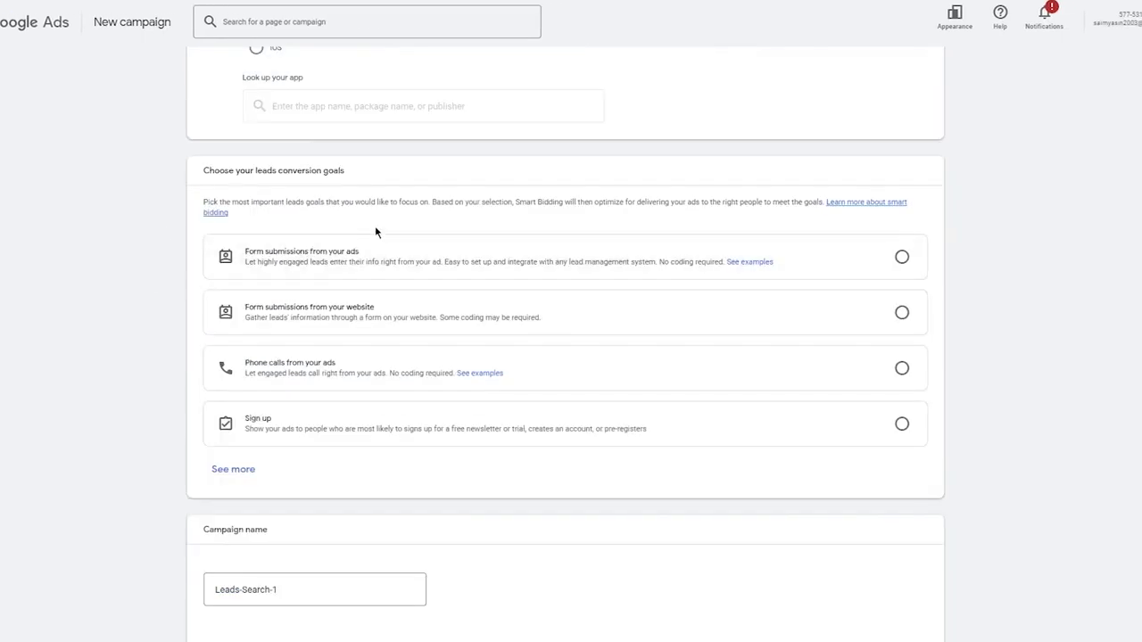
scroll(379, 214, "up", 3)
left_click(228, 143)
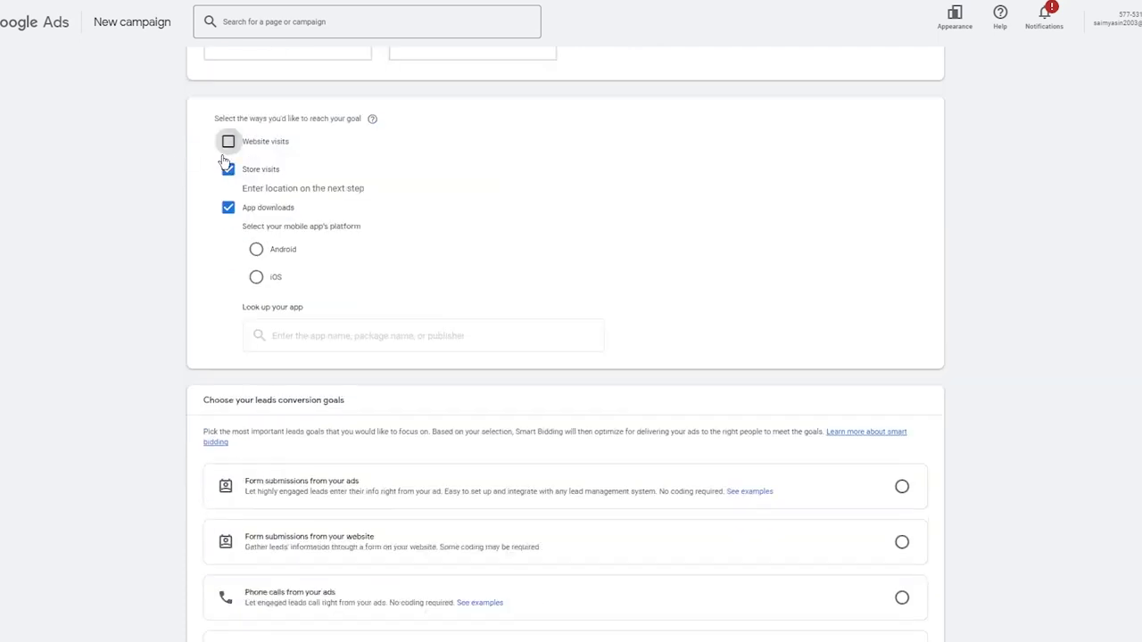
left_click(228, 207)
Set 'Form submissions from your ads' as the leads conversion goal and continue to Bidding.
scroll(120, 268, "down", 2)
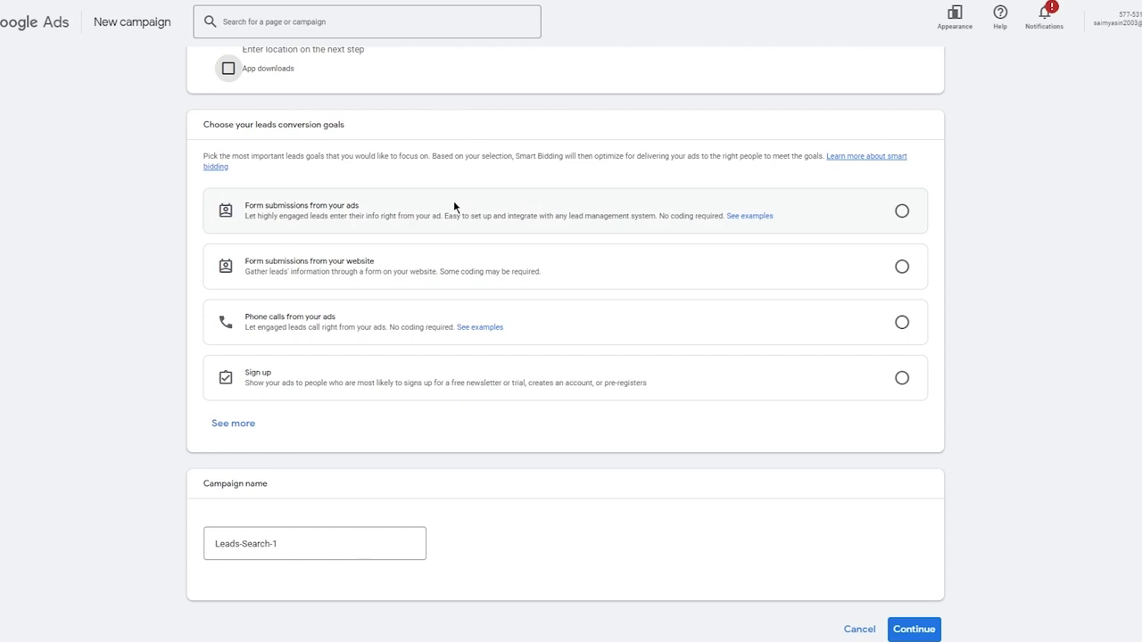
left_click(901, 212)
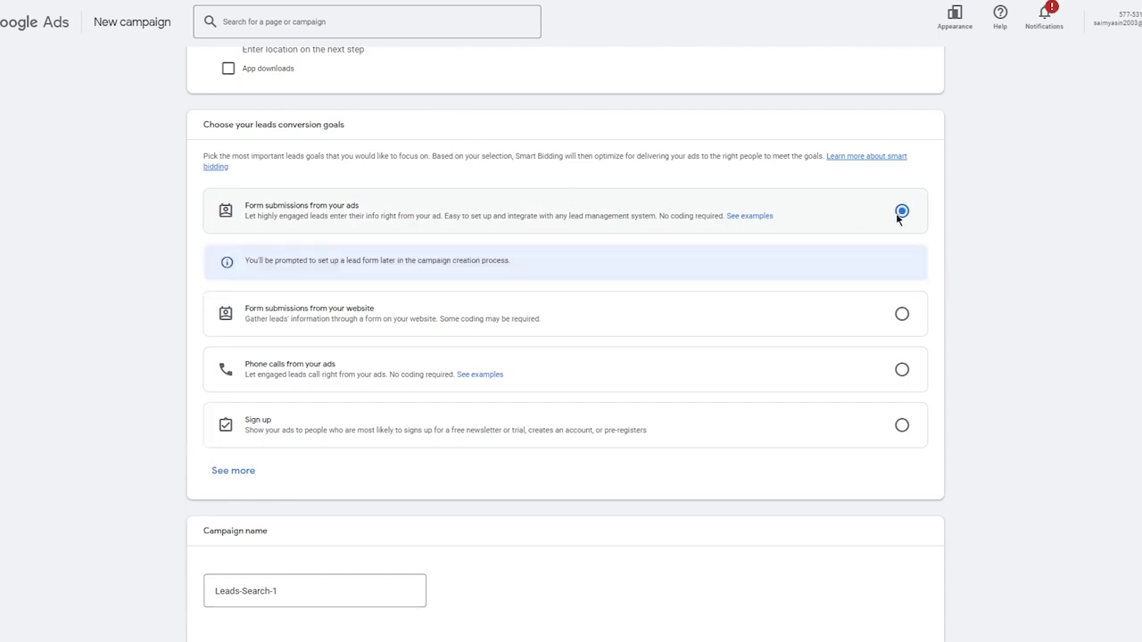
left_click(902, 315)
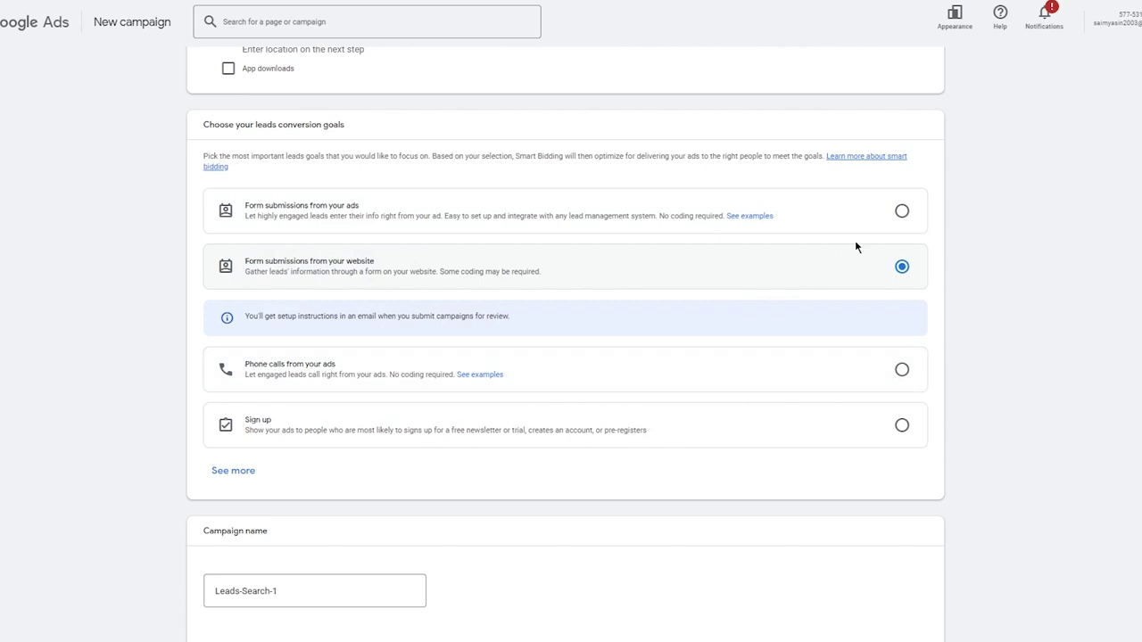
left_click(902, 211)
scroll(514, 409, "down", 1)
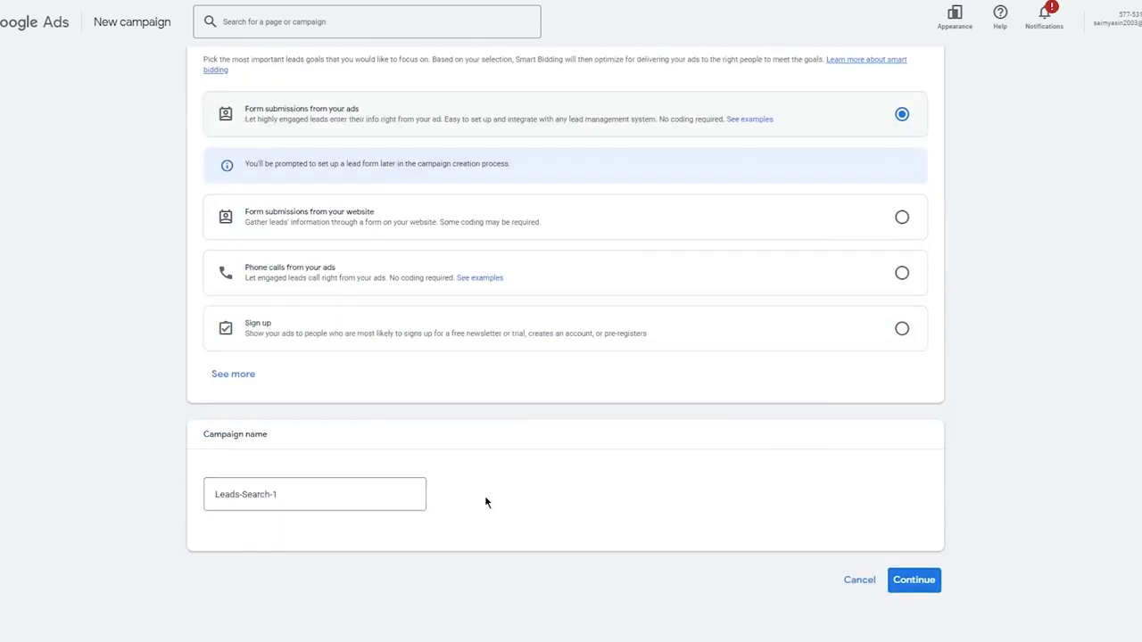
left_click(906, 580)
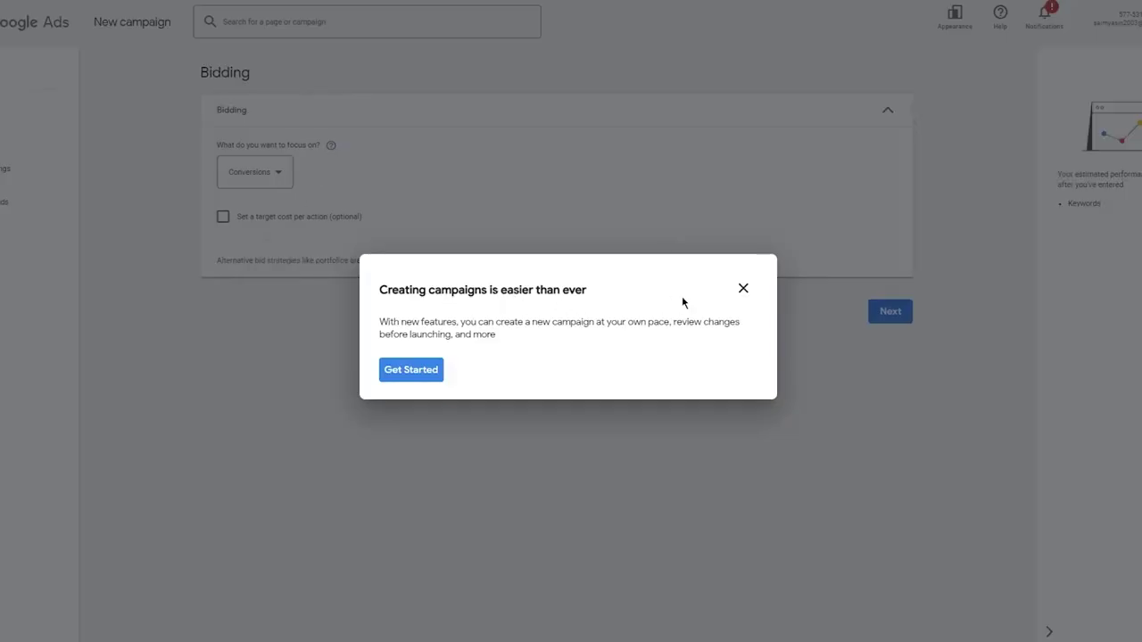
Exit the guided tour and keep Conversions as the campaign's bidding focus.
left_click(742, 288)
left_click(644, 354)
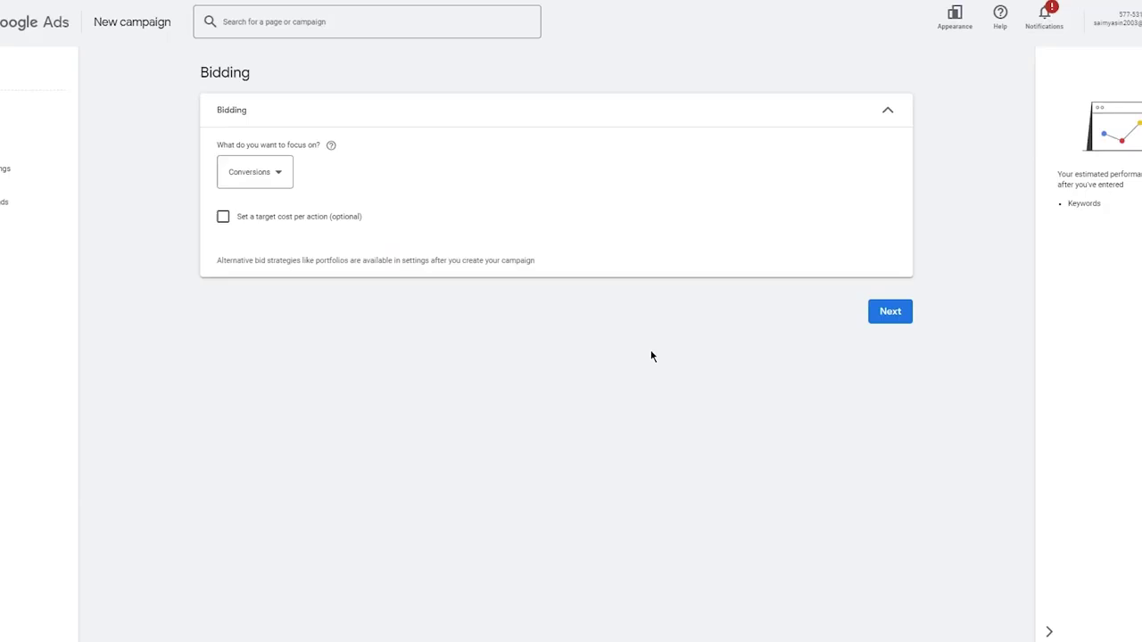
left_click(285, 187)
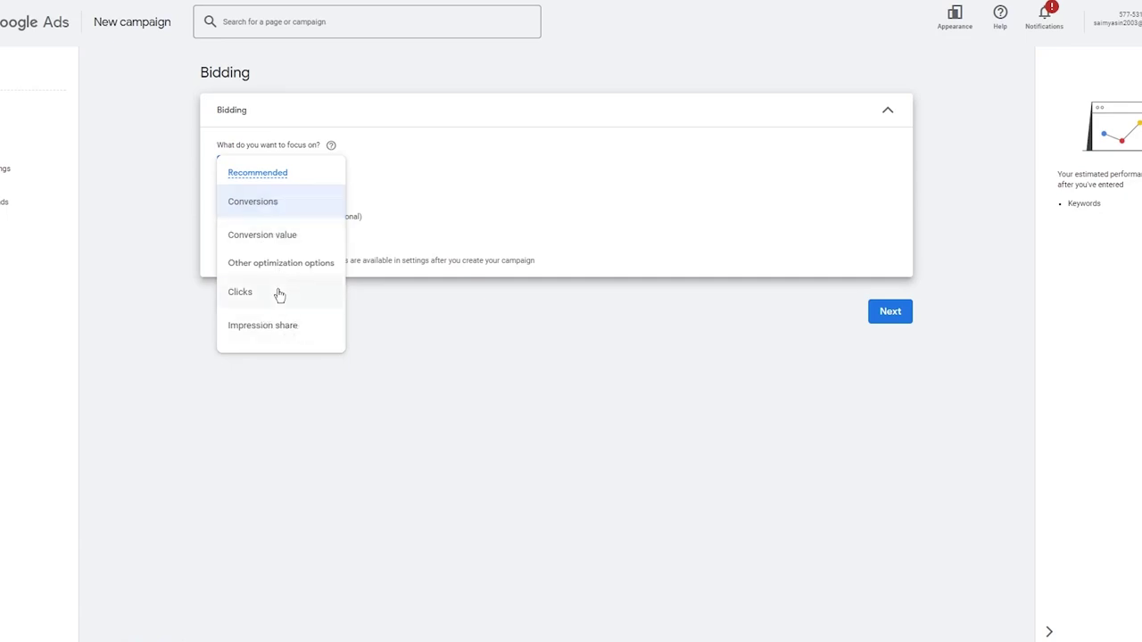
left_click(258, 204)
Review Networks, Locations and Languages unchanged, then continue to the keywords and ads step.
left_click(888, 315)
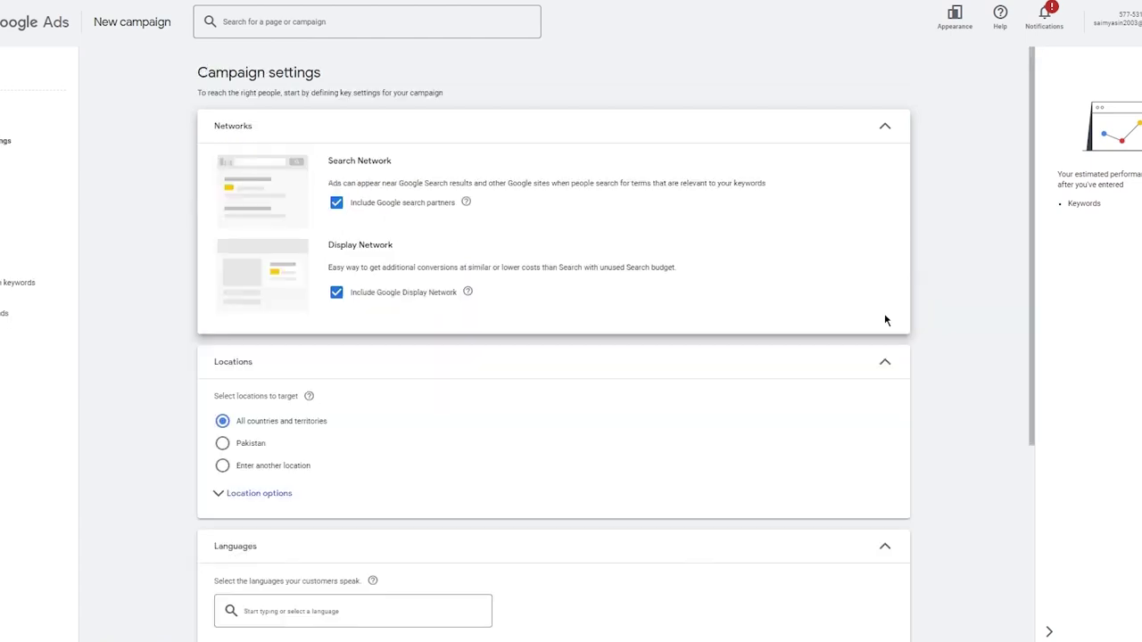
scroll(509, 321, "down", 3)
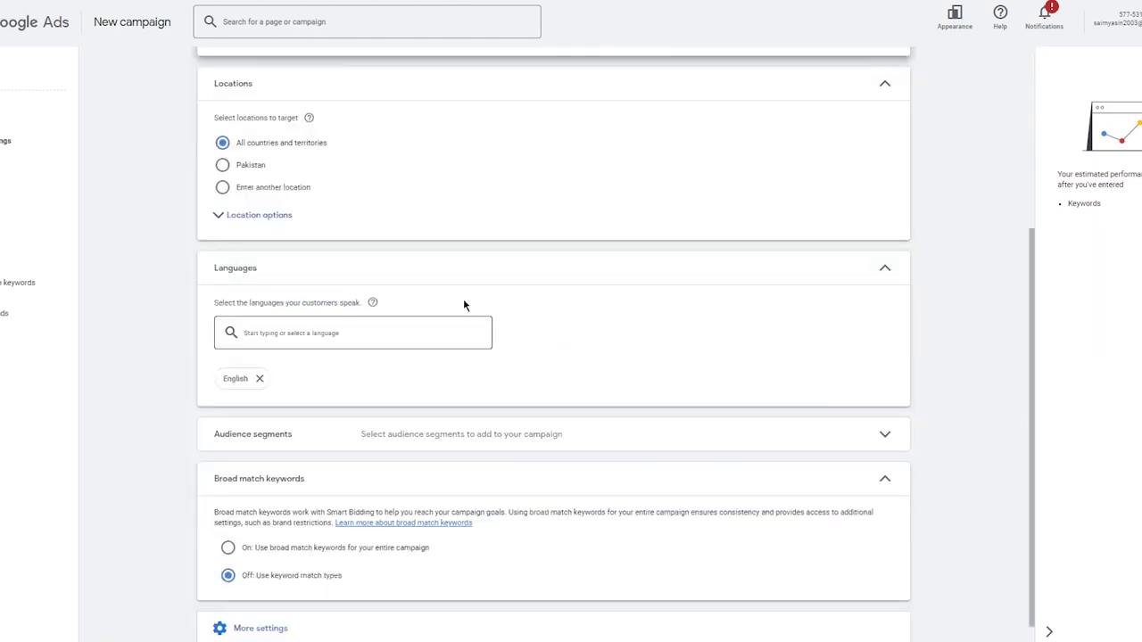
scroll(468, 268, "up", 2)
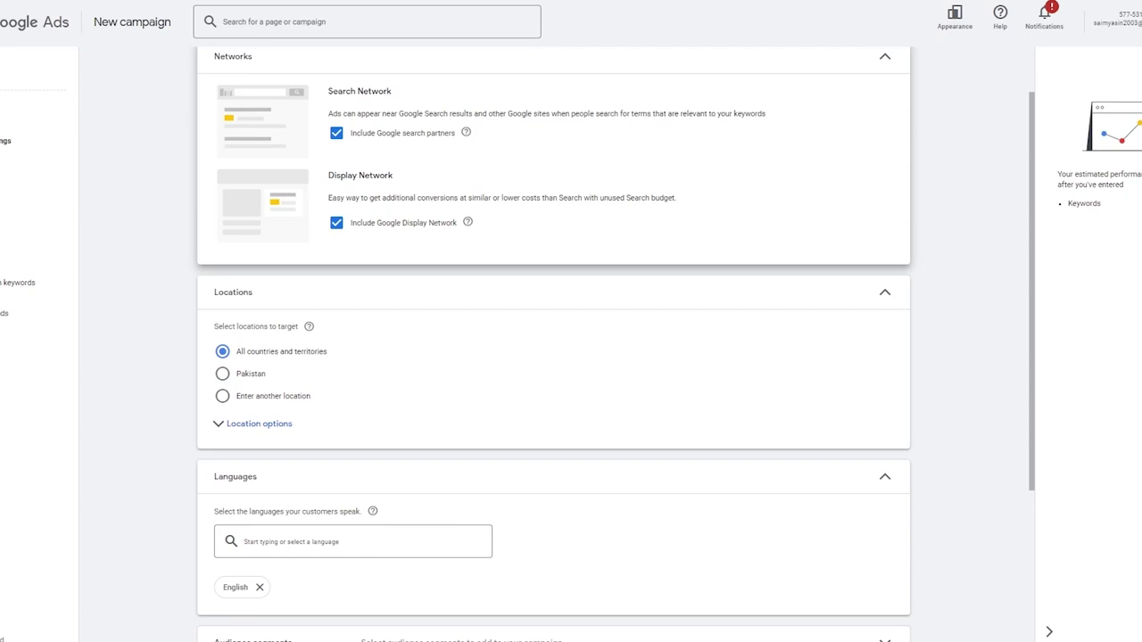
scroll(664, 317, "down", 3)
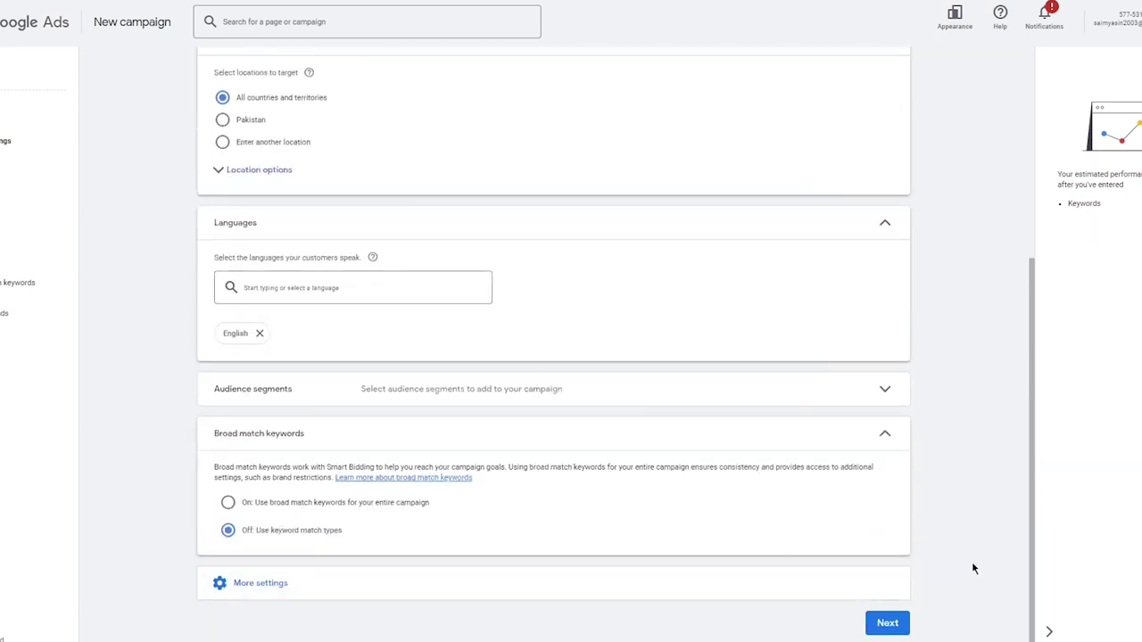
left_click(886, 623)
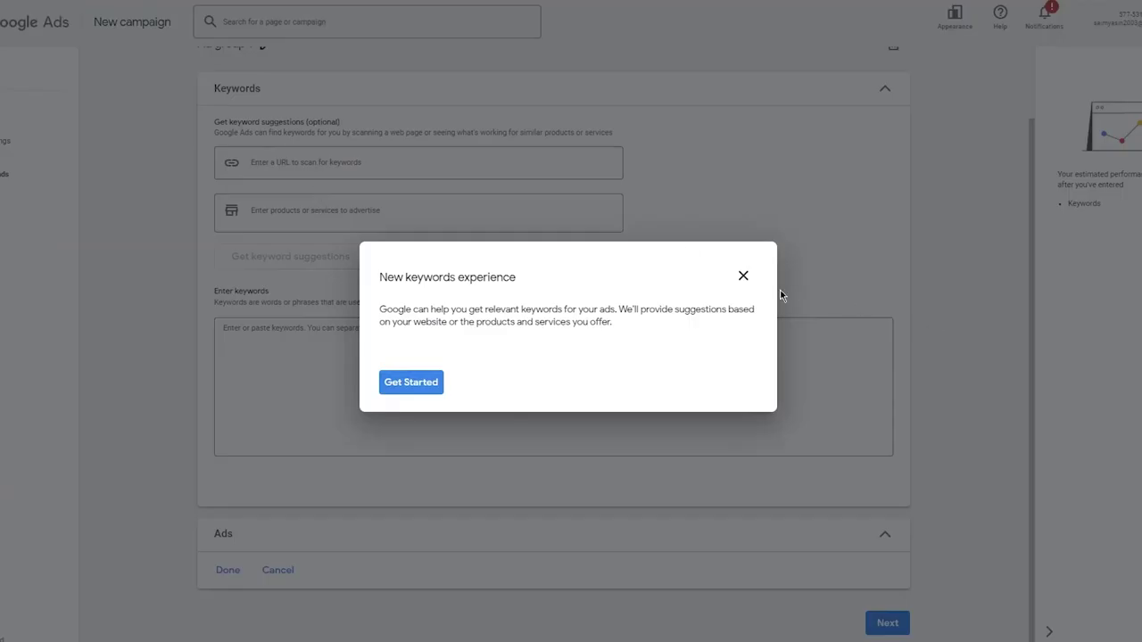
Dismiss the new keywords experience introduction and leave the guide.
left_click(743, 277)
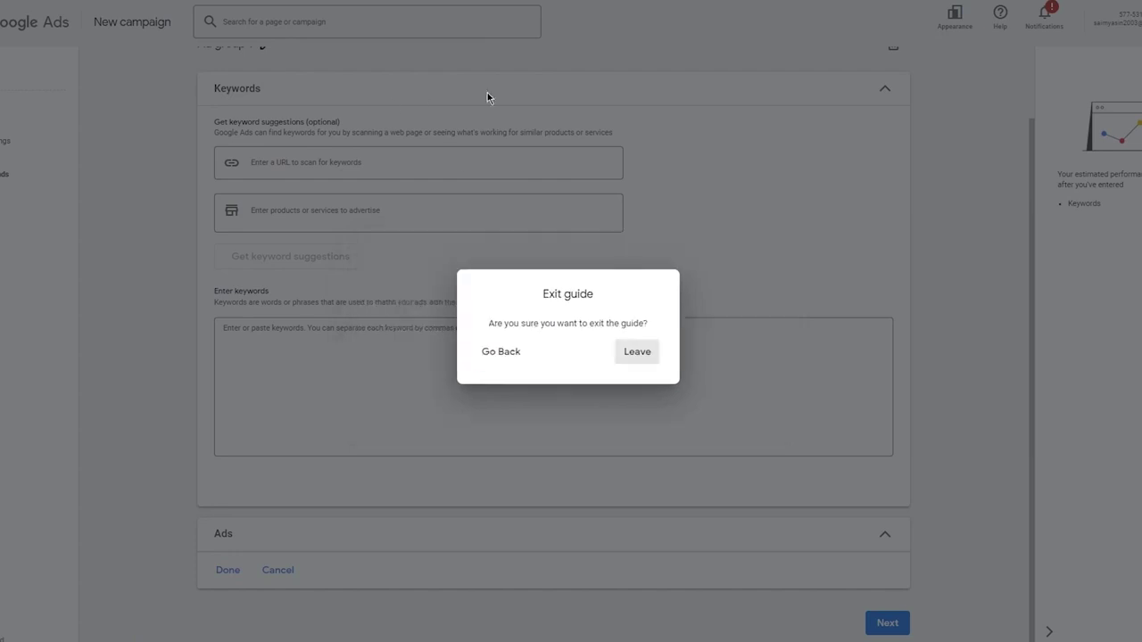
left_click(661, 353)
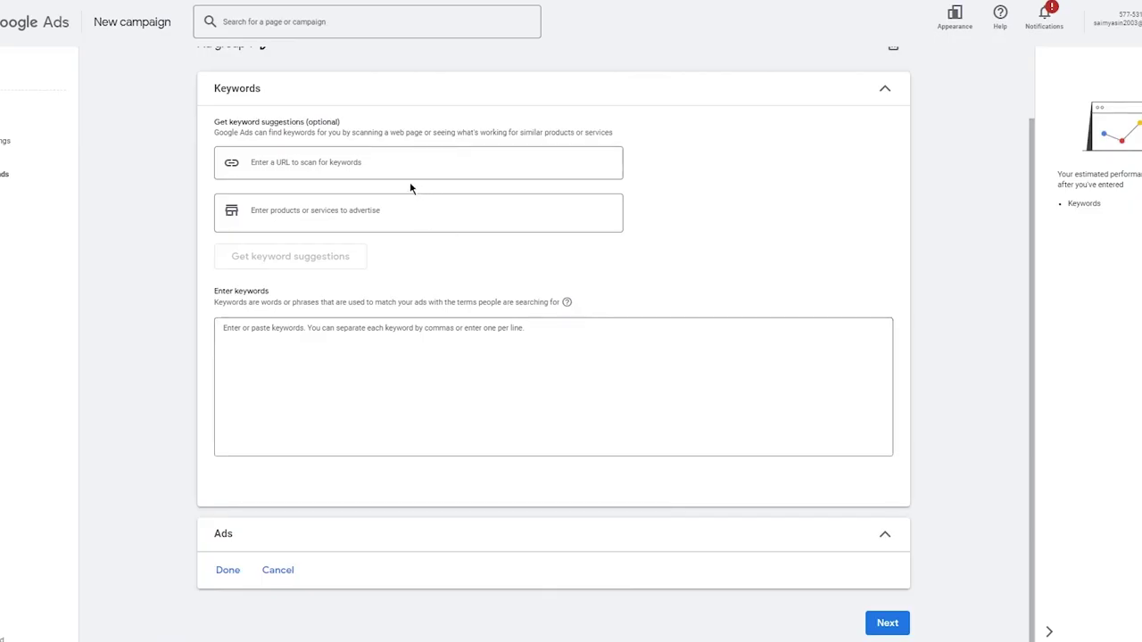
left_click(369, 167)
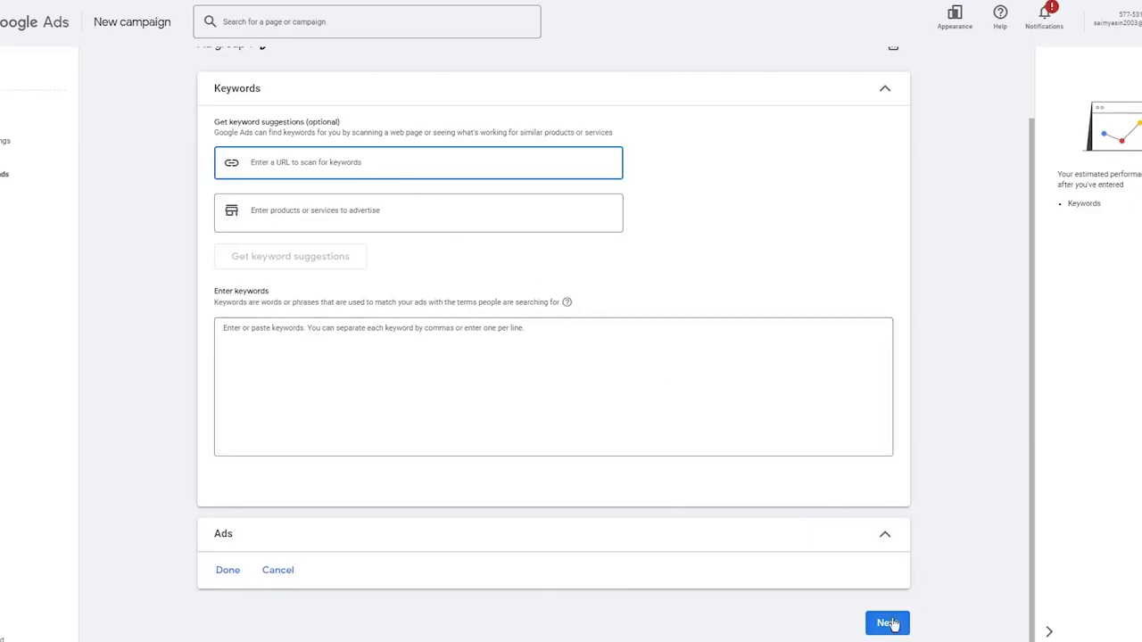
Look through the ad editor without filling it in, and continue to the budget step.
left_click(275, 569)
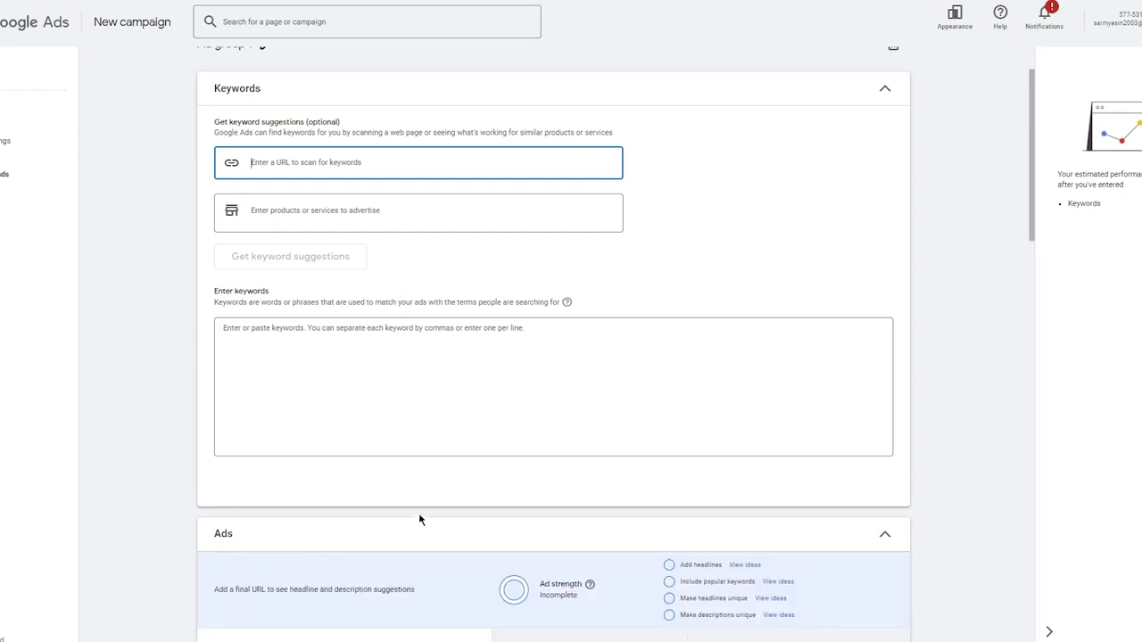
scroll(418, 520, "down", 4)
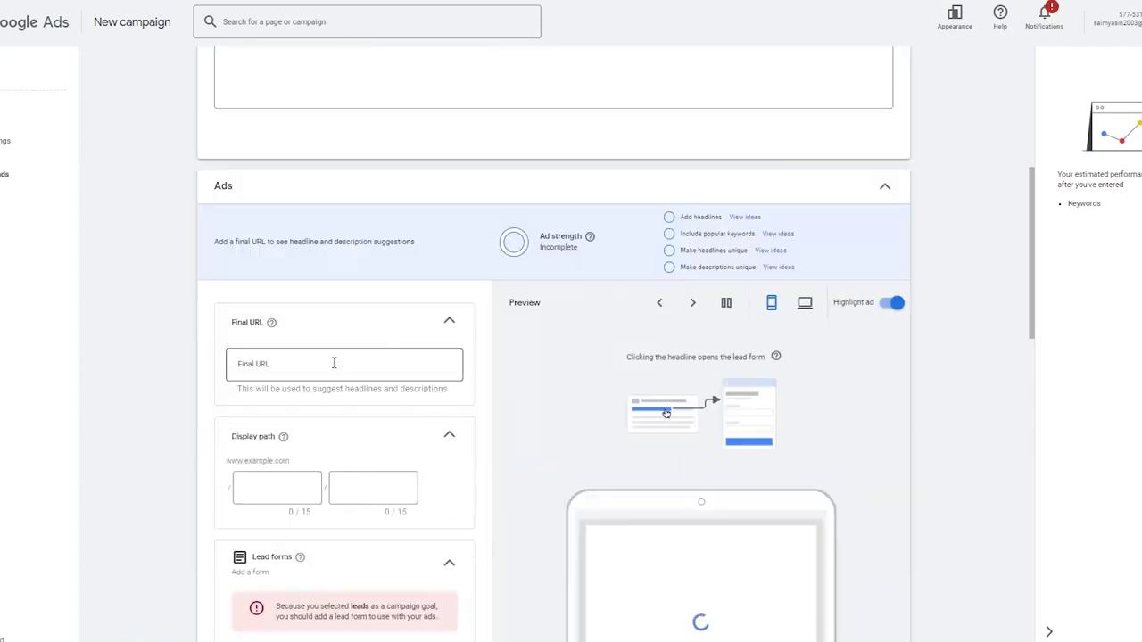
scroll(809, 381, "down", 3)
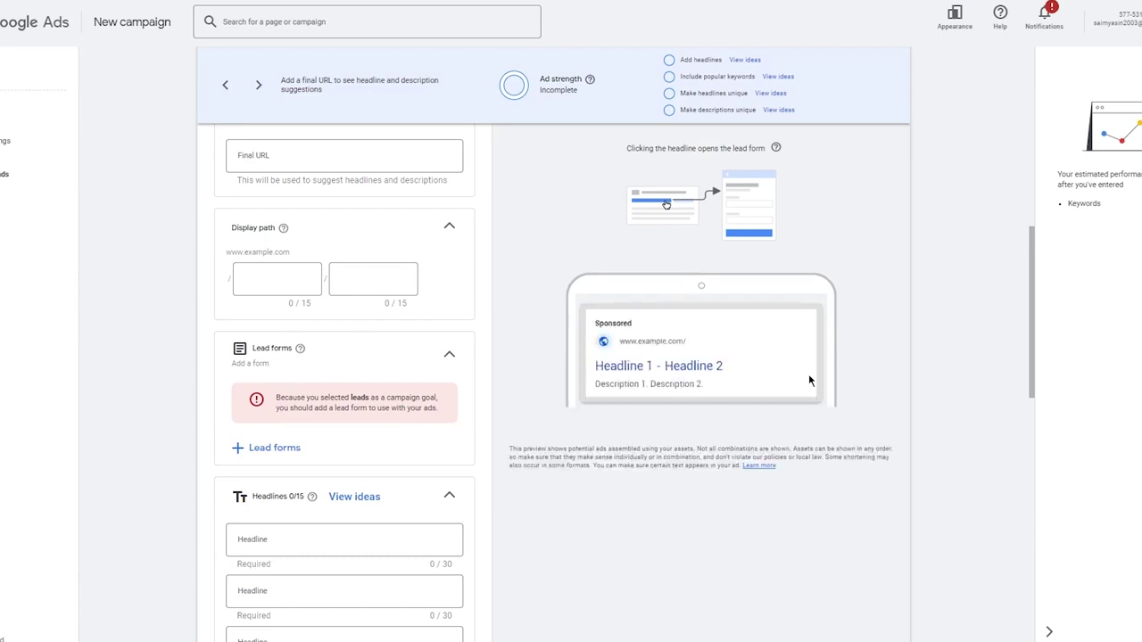
left_click(279, 289)
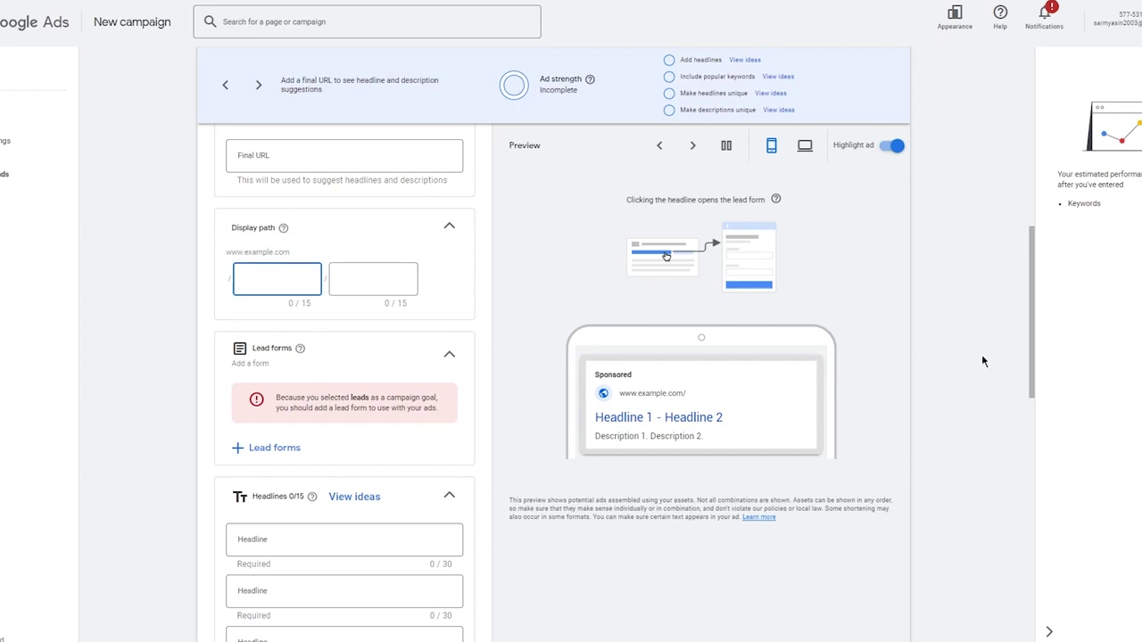
scroll(982, 362, "down", 10)
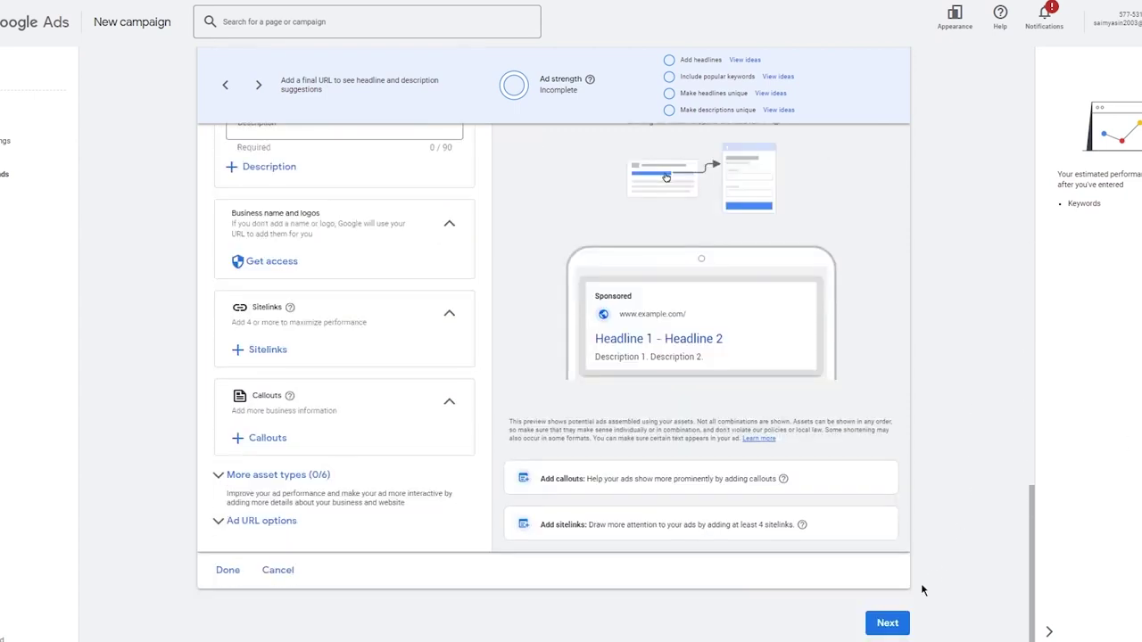
left_click(890, 626)
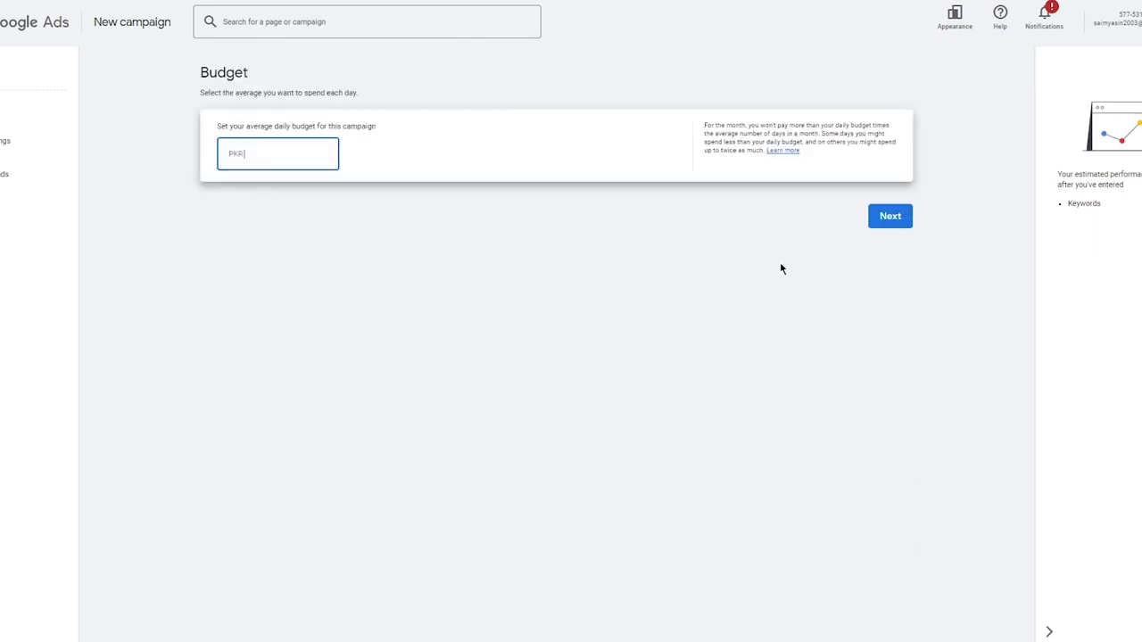
Move past Budget and publish Leads-Search-1, confirming despite the ads-cannot-run warning.
left_click(879, 219)
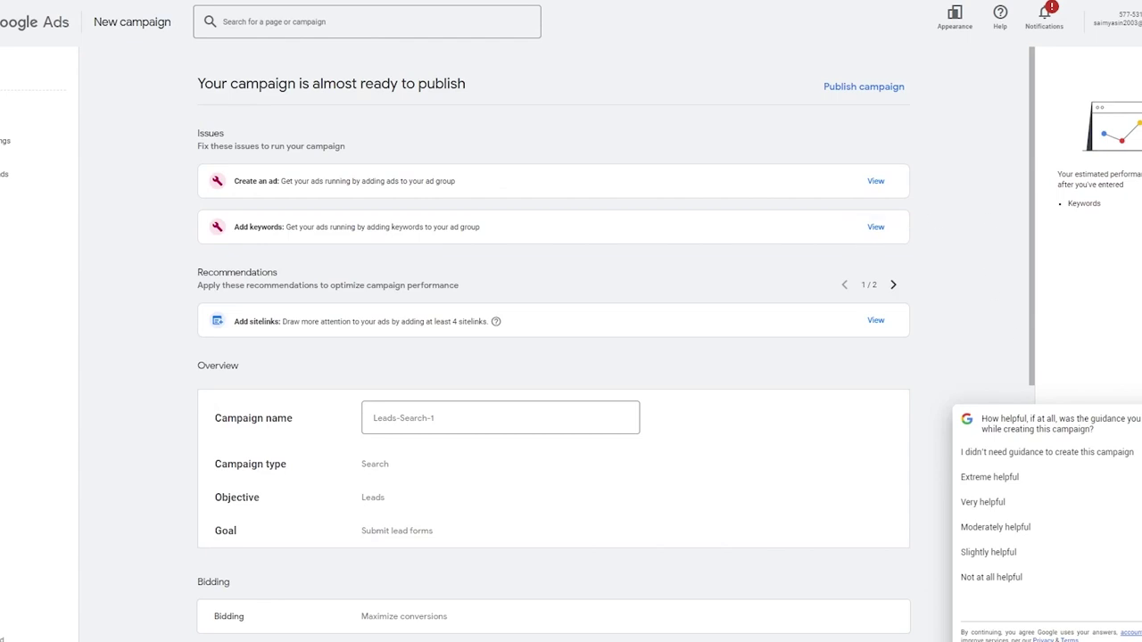
left_click(844, 89)
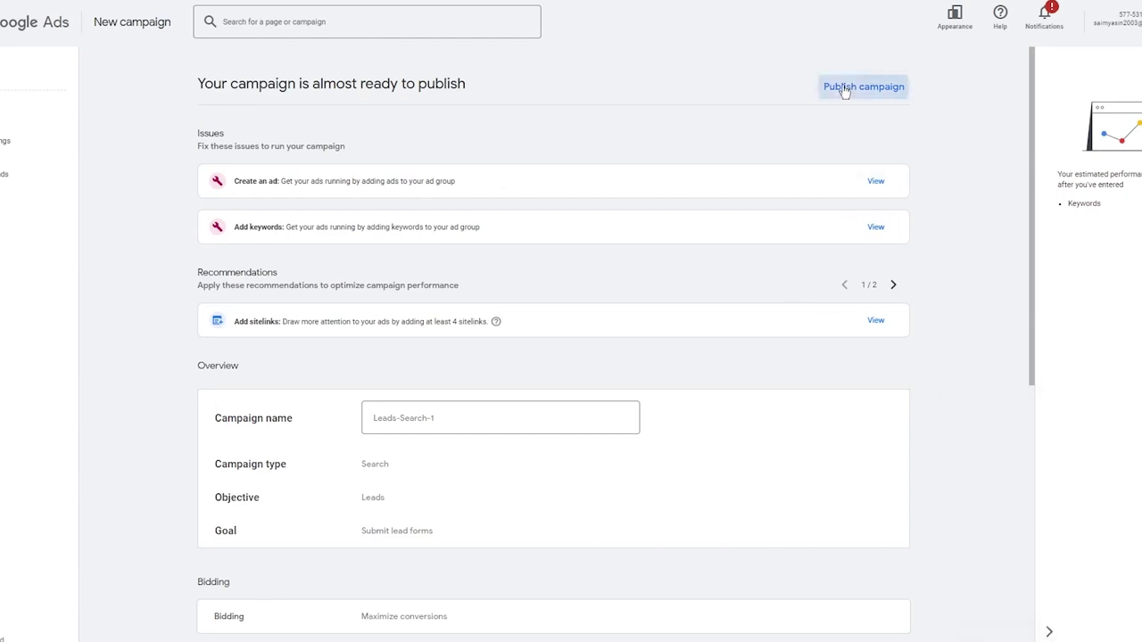
left_click(683, 383)
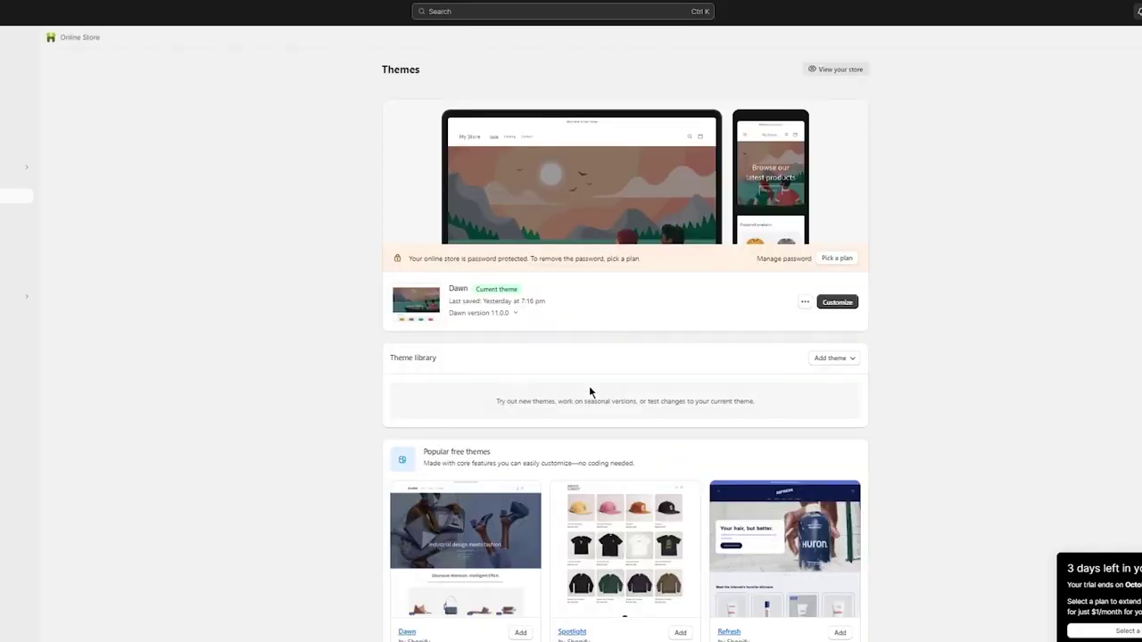
Open Shopify's Point of Sale channel, then open and close the apps search.
left_click(43, 274)
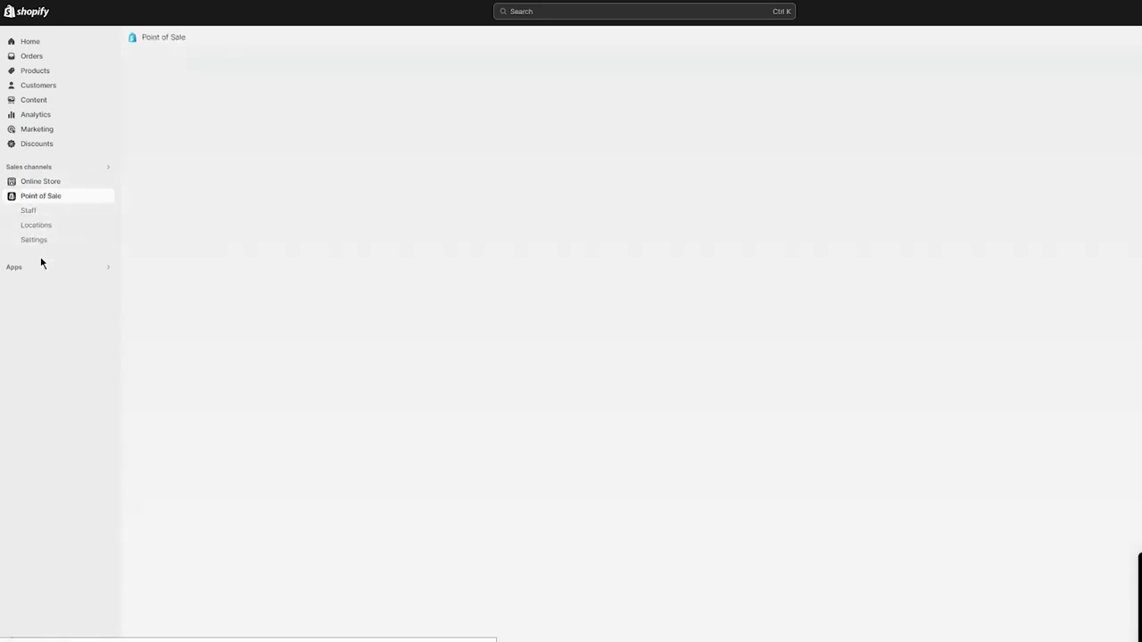
left_click(29, 267)
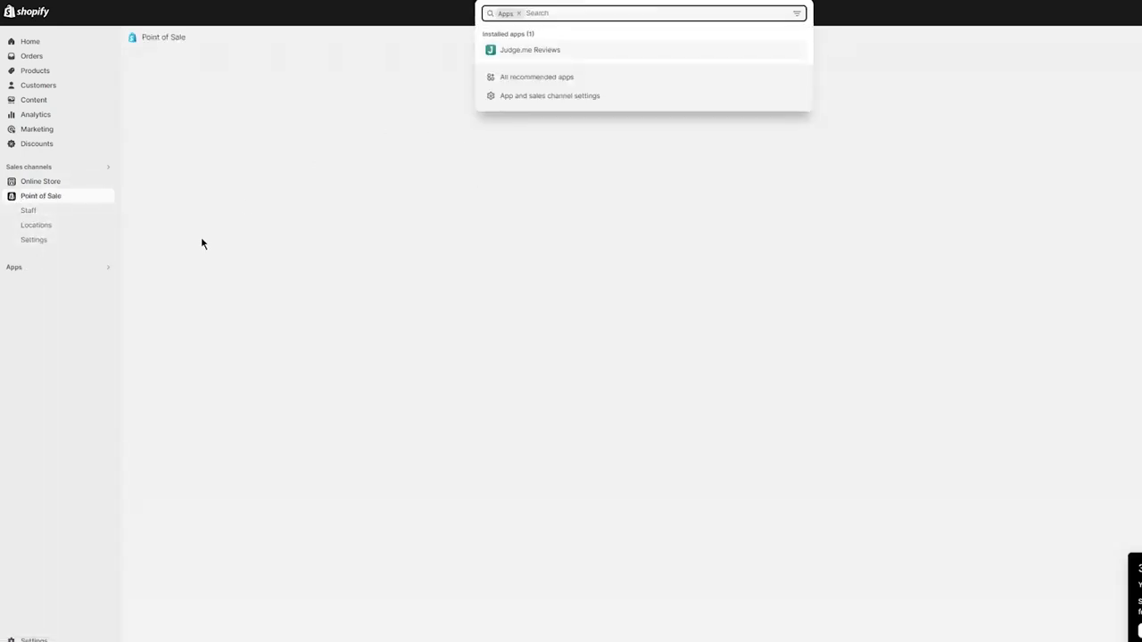
left_click(109, 269)
left_click(109, 270)
left_click(247, 217)
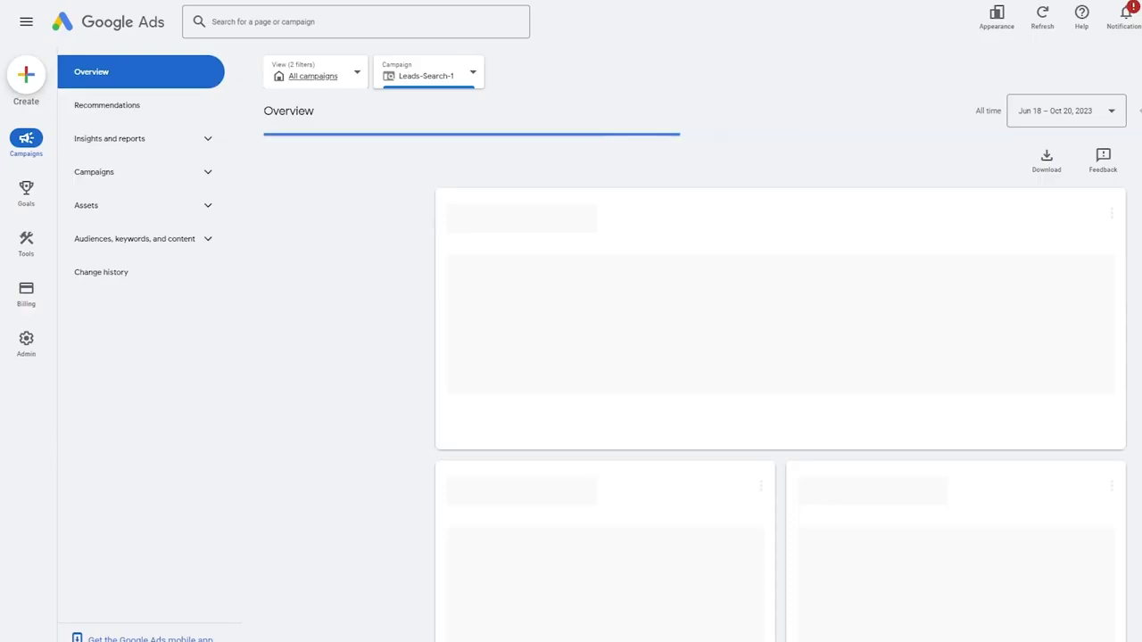
scroll(452, 300, "down", 4)
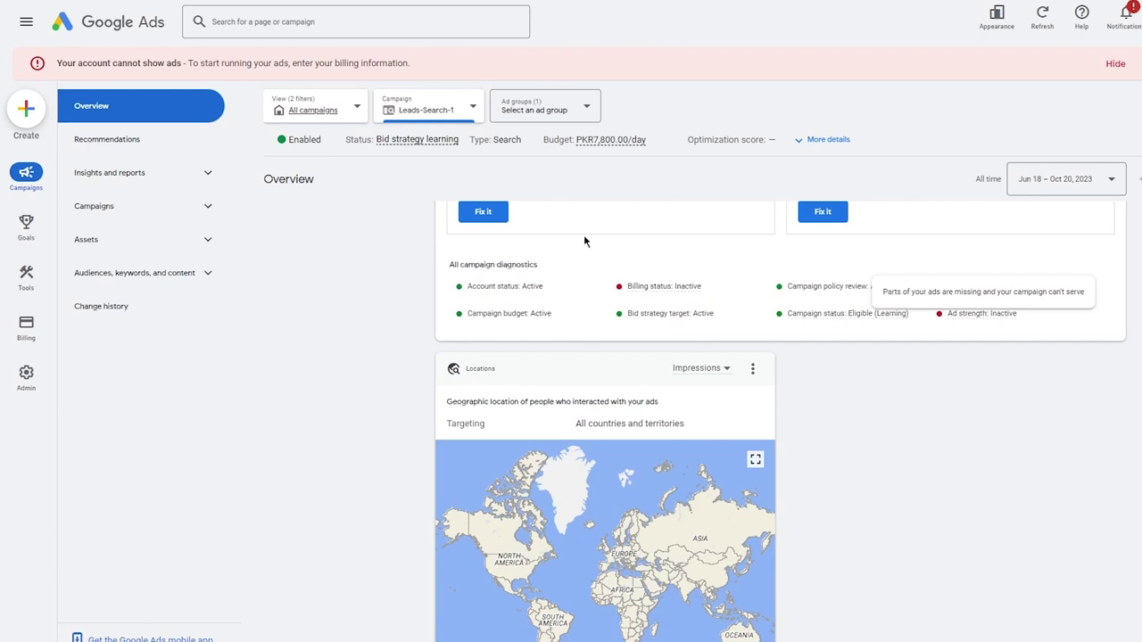
scroll(584, 235, "up", 3)
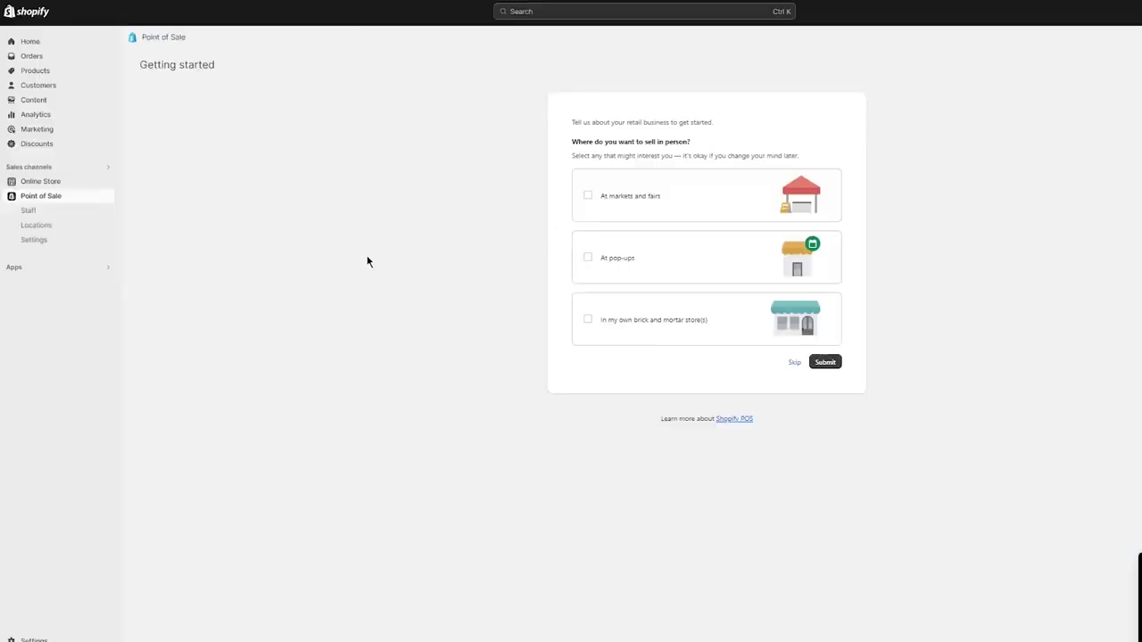